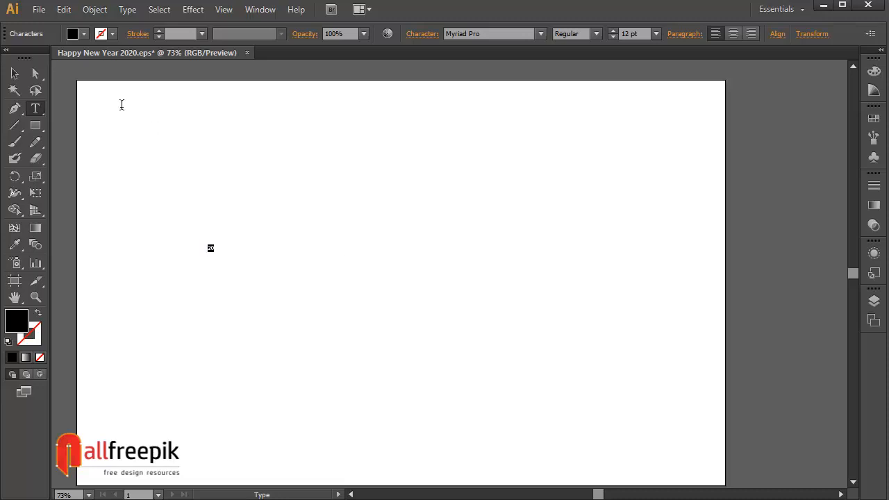
Enlarge the "20" text to about 200 pt and set its font to Bauhaus 93.
{"action": "left_click", "coordinate": [14, 73]}
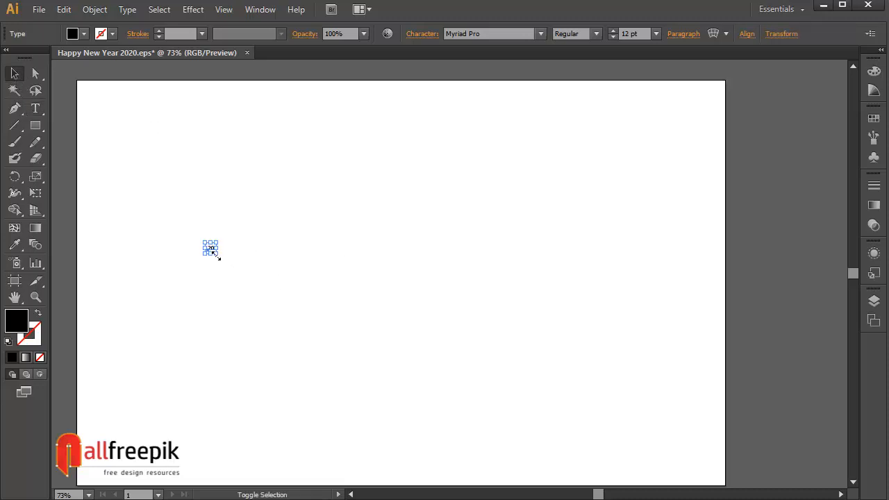
{"action": "left_click_drag", "start_coordinate": [212, 253], "coordinate": [427, 403]}
{"action": "left_click", "coordinate": [492, 36]}
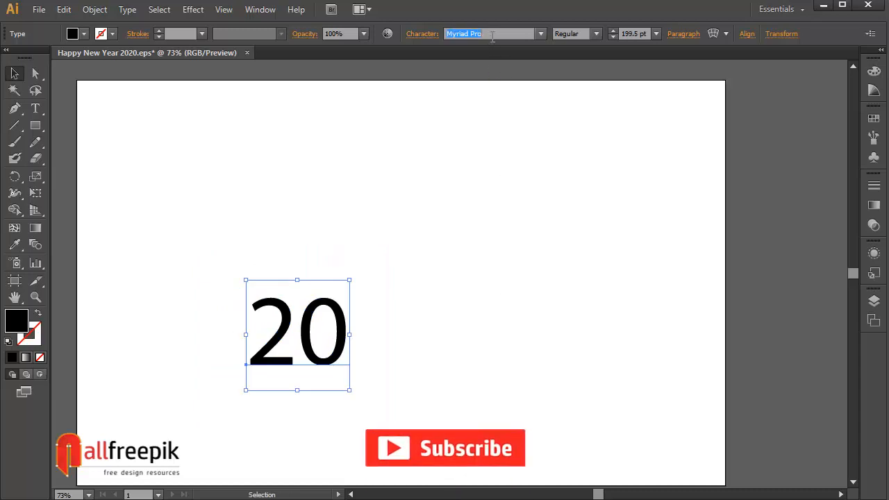
{"action": "type", "text": "B"}
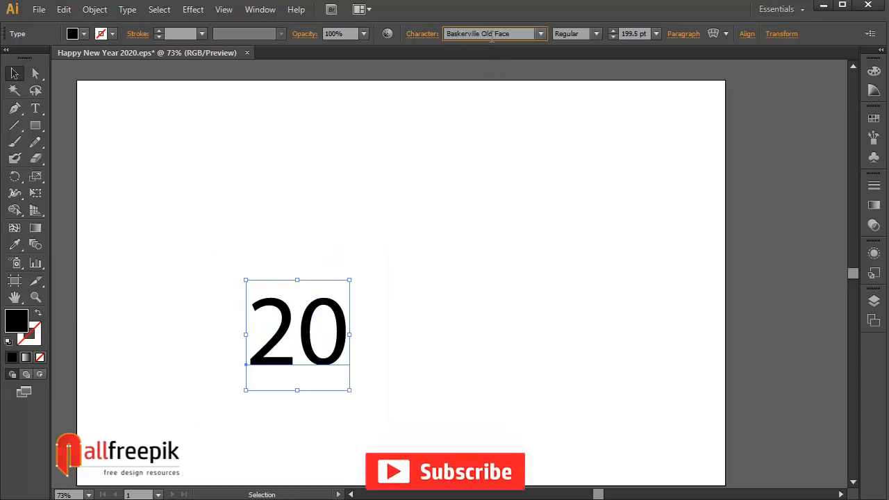
{"action": "type", "text": "auhaus 93"}
{"action": "key", "text": "Tab"}
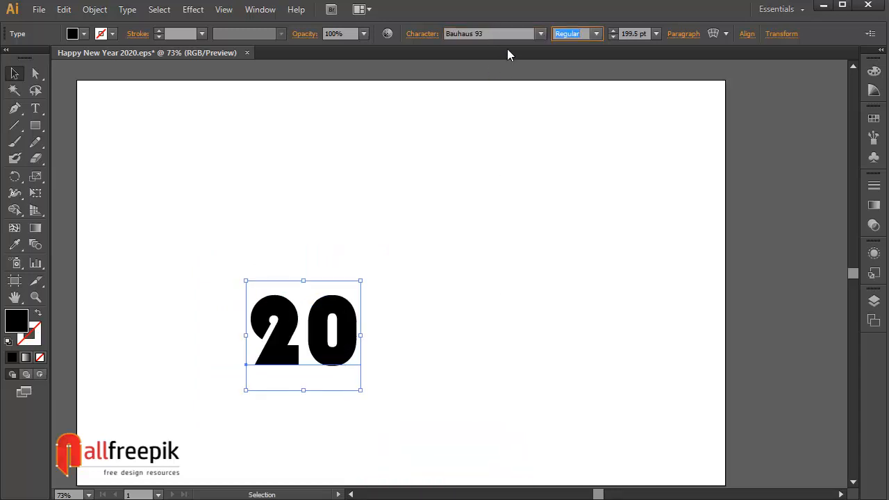
{"action": "left_click", "coordinate": [610, 181]}
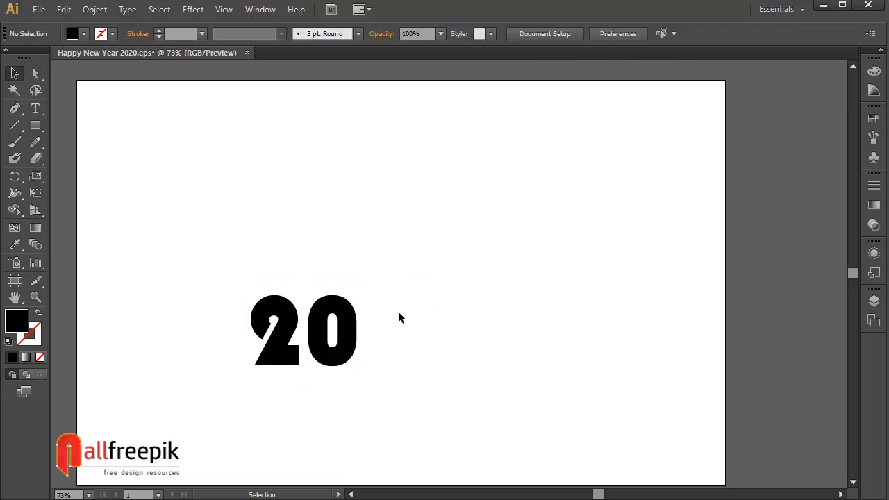
Move the "20" text up toward the middle of the artboard and set its font size to 400 pt.
{"action": "left_click_drag", "start_coordinate": [345, 321], "coordinate": [389, 254]}
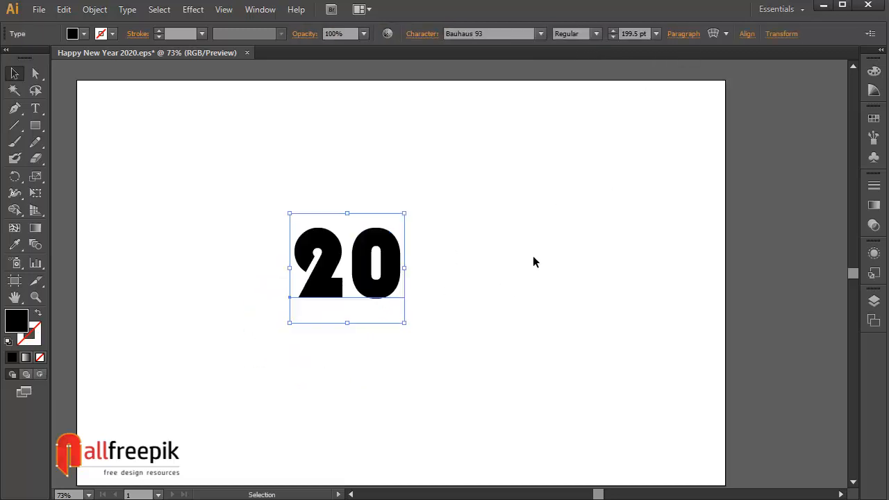
{"action": "left_click", "coordinate": [634, 34]}
{"action": "type", "text": "250"}
{"action": "key", "text": "Tab"}
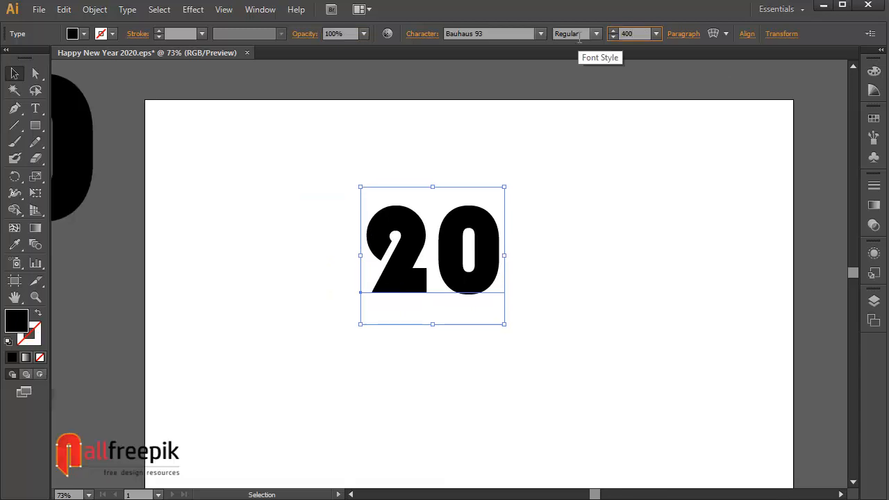
{"action": "left_click", "coordinate": [641, 305]}
Shift the "20" text slightly left so it sits roughly centered horizontally on the artboard.
{"action": "key", "text": "space"}
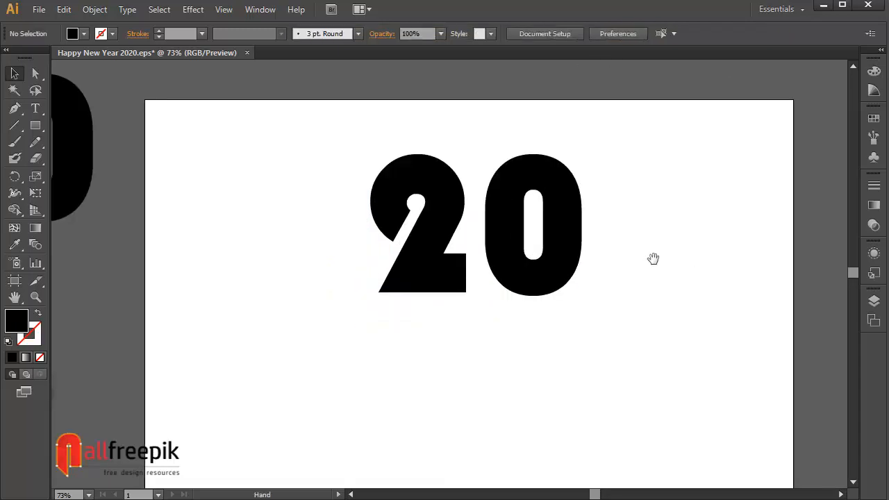
{"action": "left_click_drag", "start_coordinate": [643, 250], "coordinate": [553, 273]}
{"action": "left_click", "coordinate": [479, 253]}
{"action": "key", "text": "space"}
{"action": "left_click_drag", "start_coordinate": [566, 152], "coordinate": [633, 130]}
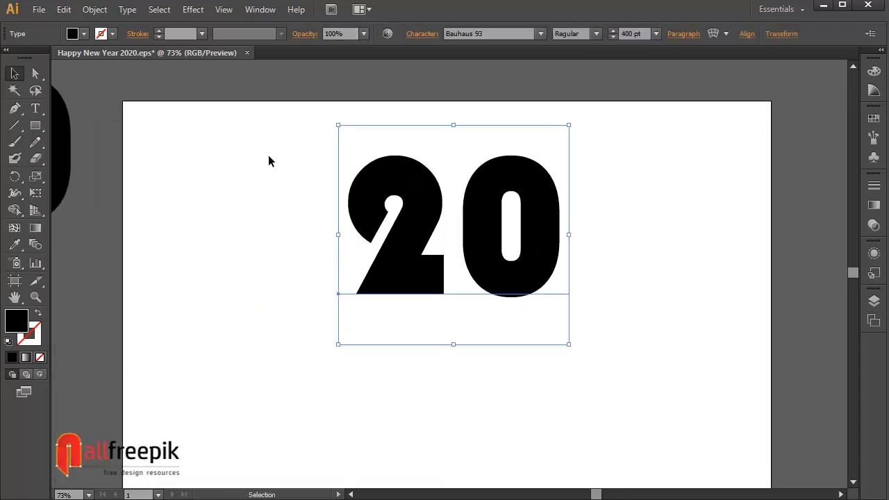
{"action": "left_click", "coordinate": [242, 155]}
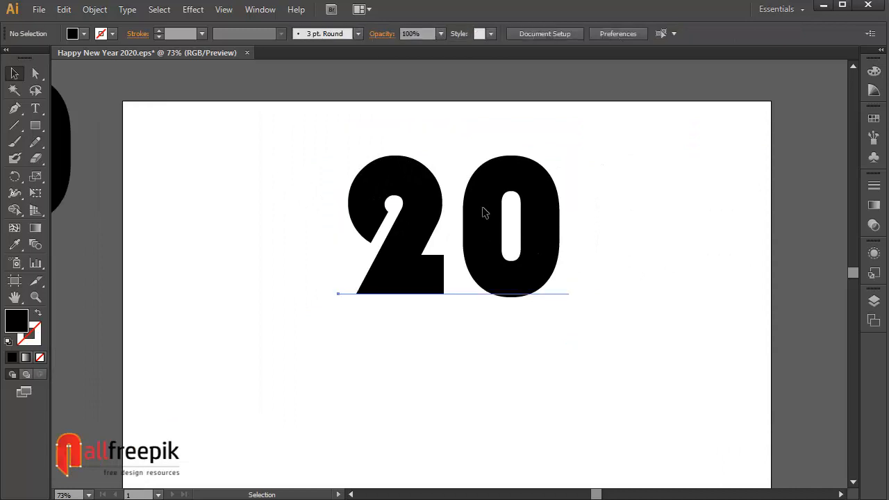
{"action": "left_click_drag", "start_coordinate": [485, 213], "coordinate": [479, 212]}
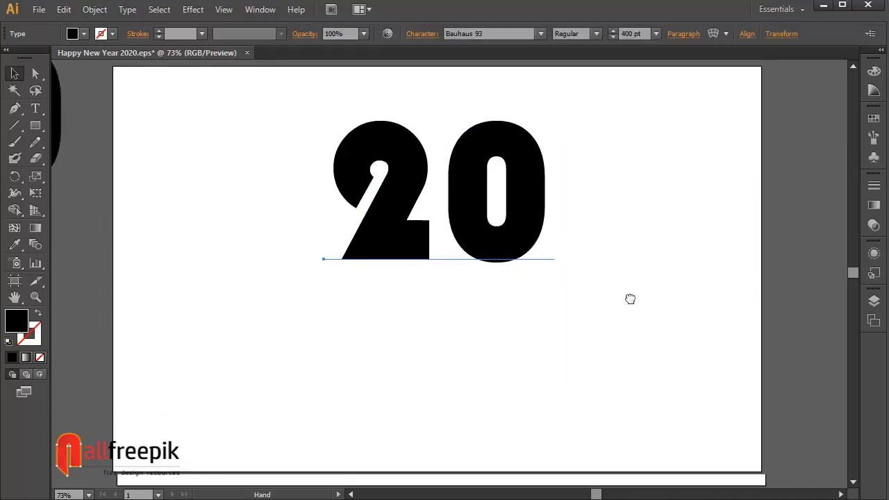
{"action": "left_click", "coordinate": [520, 243]}
{"action": "left_click_drag", "start_coordinate": [520, 242], "coordinate": [512, 245]}
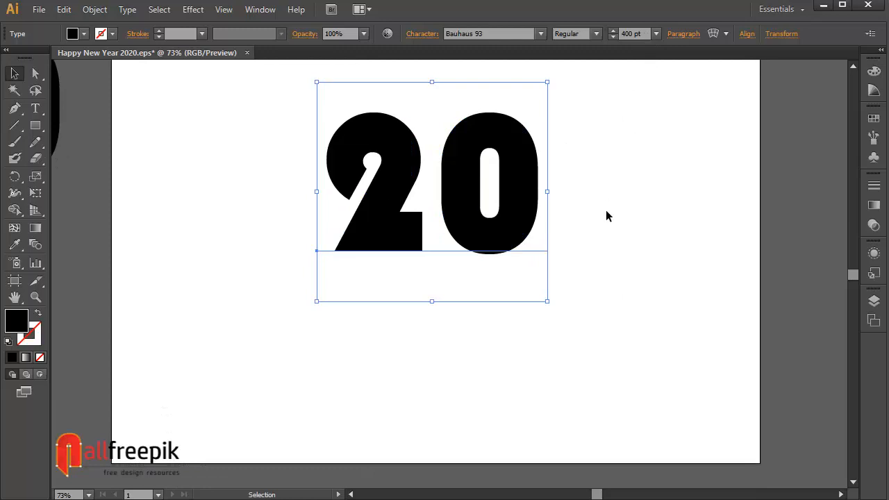
{"action": "left_click_drag", "start_coordinate": [587, 214], "coordinate": [590, 244]}
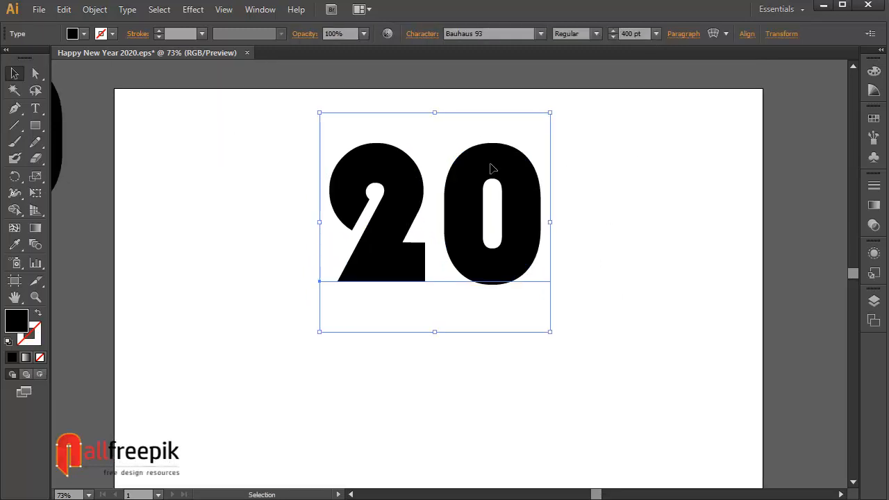
Convert the "20" text to outlines and ungroup it into separate digits.
{"action": "left_click", "coordinate": [127, 9]}
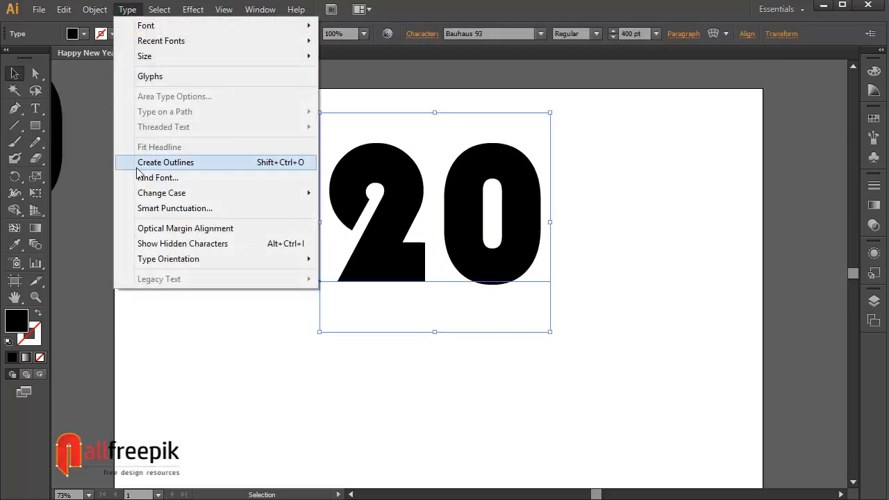
{"action": "left_click", "coordinate": [214, 164]}
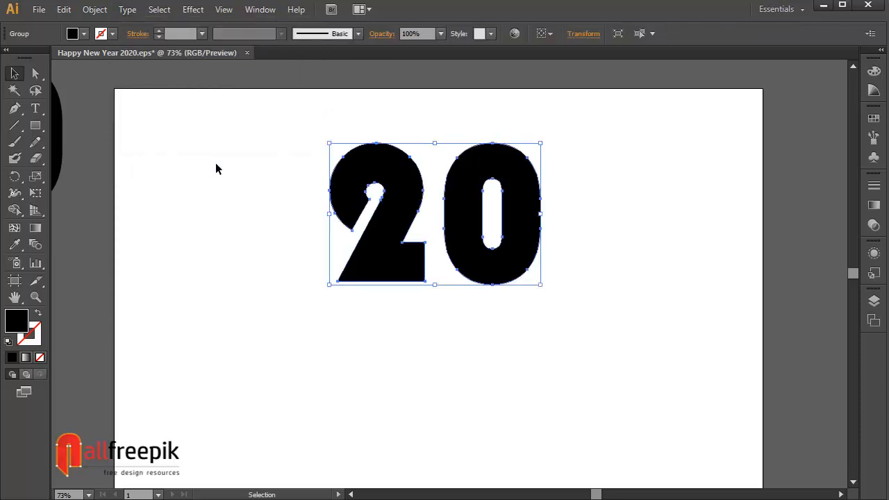
{"action": "right_click", "coordinate": [530, 179]}
{"action": "left_click", "coordinate": [575, 260]}
{"action": "left_click", "coordinate": [659, 289]}
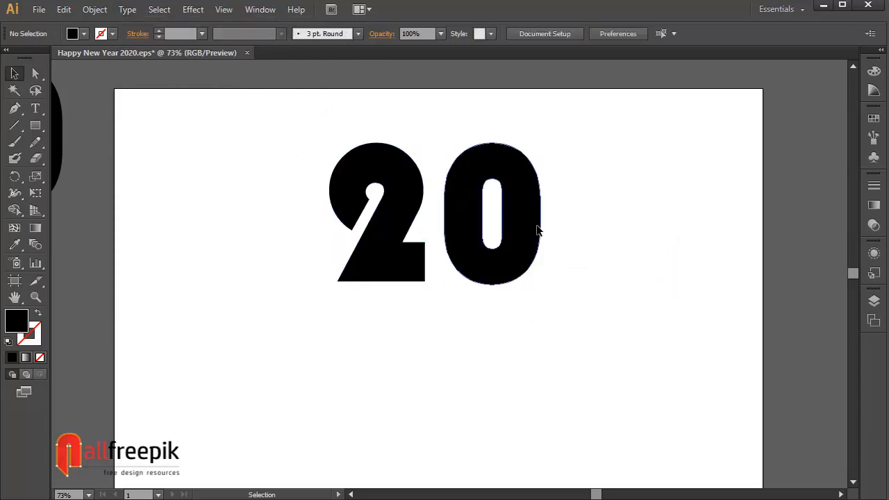
{"action": "right_click", "coordinate": [530, 212]}
{"action": "left_click", "coordinate": [645, 94]}
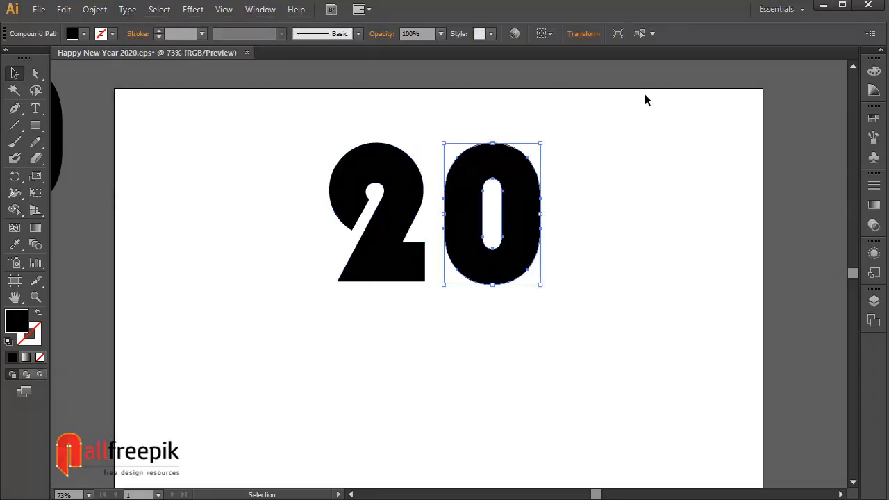
{"action": "left_click", "coordinate": [644, 94]}
Align the bottom edges of the digits 2 and 0.
{"action": "left_click", "coordinate": [530, 223]}
{"action": "left_click", "coordinate": [390, 263], "text": "shift"}
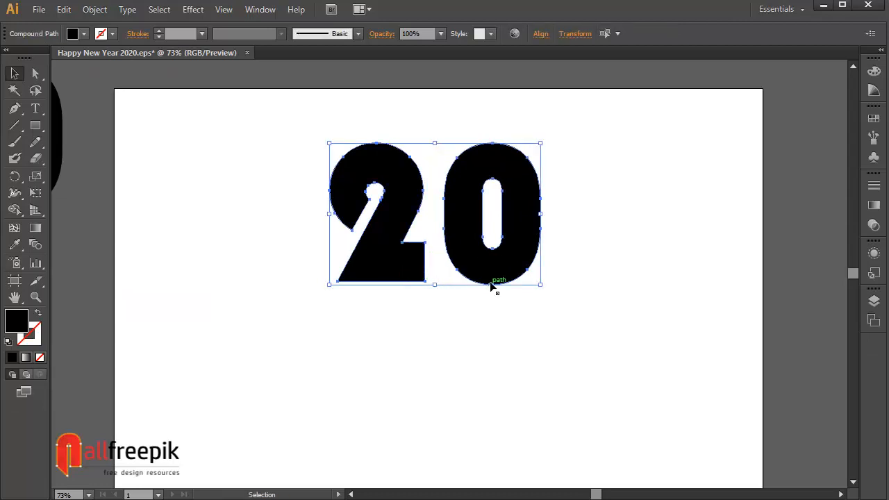
{"action": "left_click", "coordinate": [541, 34]}
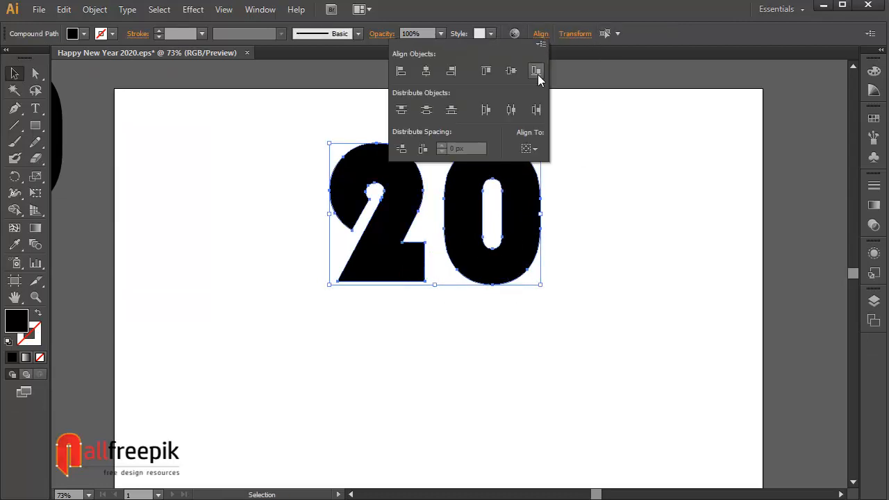
{"action": "left_click", "coordinate": [537, 74]}
{"action": "left_click", "coordinate": [647, 244]}
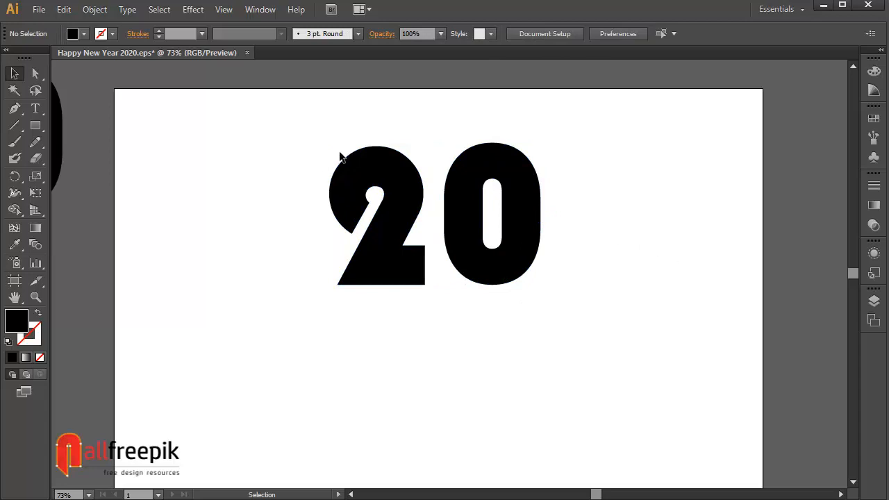
{"action": "left_click", "coordinate": [340, 156]}
{"action": "left_click", "coordinate": [647, 241]}
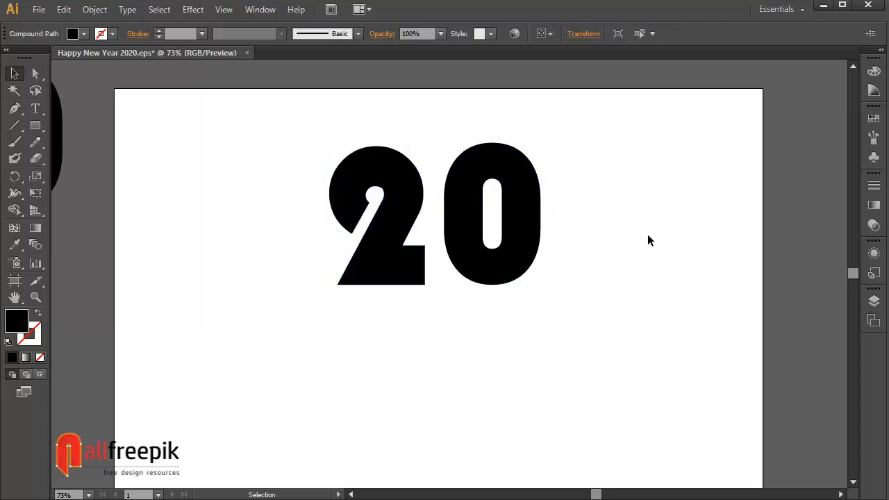
Extend the right end of the 2's base to the bottom center of the 0.
{"action": "left_click", "coordinate": [43, 74]}
{"action": "left_click_drag", "start_coordinate": [425, 263], "coordinate": [492, 278]}
{"action": "left_click", "coordinate": [629, 301]}
Remove the corner of the 2's base that protrudes into the 0's inner opening, using Shape Builder on both digits.
{"action": "left_click_drag", "start_coordinate": [594, 126], "coordinate": [277, 322]}
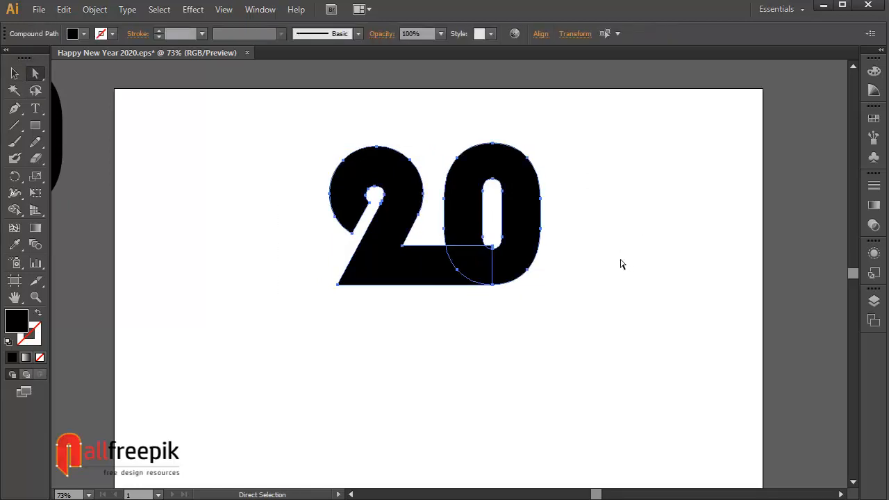
{"action": "key", "text": "ctrl+space"}
{"action": "left_click_drag", "start_coordinate": [489, 241], "coordinate": [524, 268]}
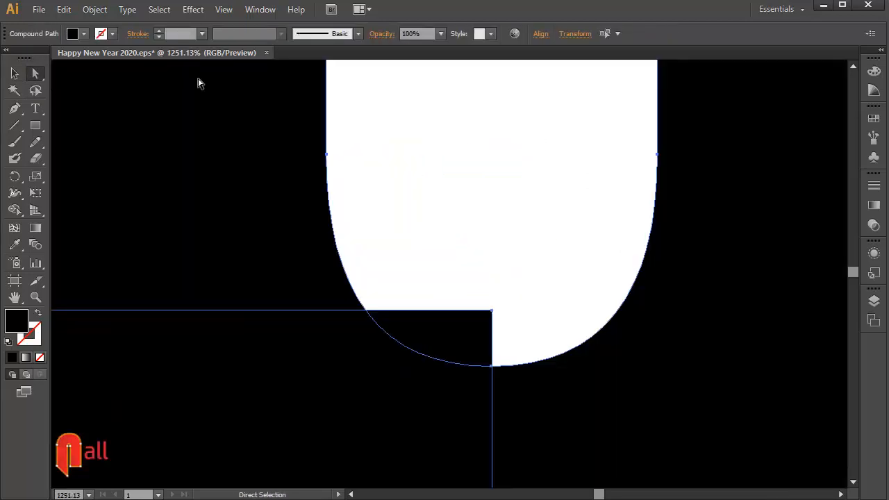
{"action": "left_click", "coordinate": [15, 210]}
{"action": "mouse_move", "coordinate": [459, 341]}
{"action": "left_mouse_down"}
{"action": "mouse_move", "coordinate": [496, 354]}
{"action": "mouse_move", "coordinate": [484, 347]}
{"action": "left_mouse_up"}
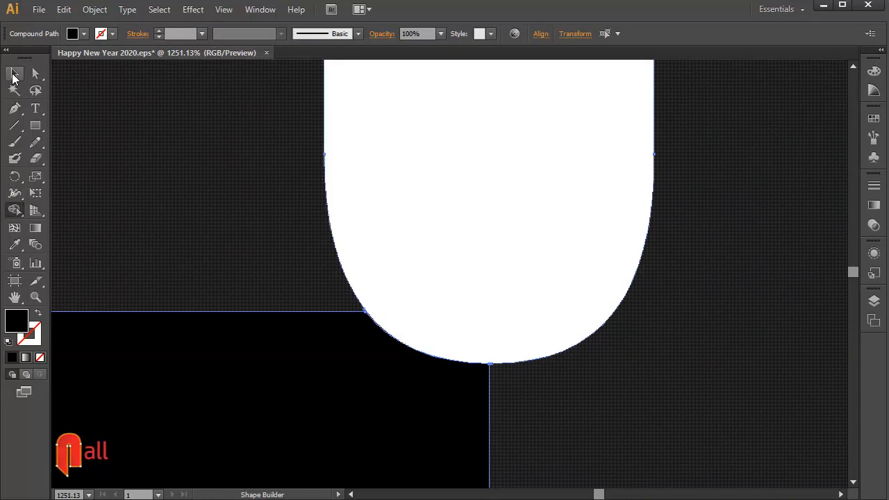
{"action": "left_click", "coordinate": [13, 74]}
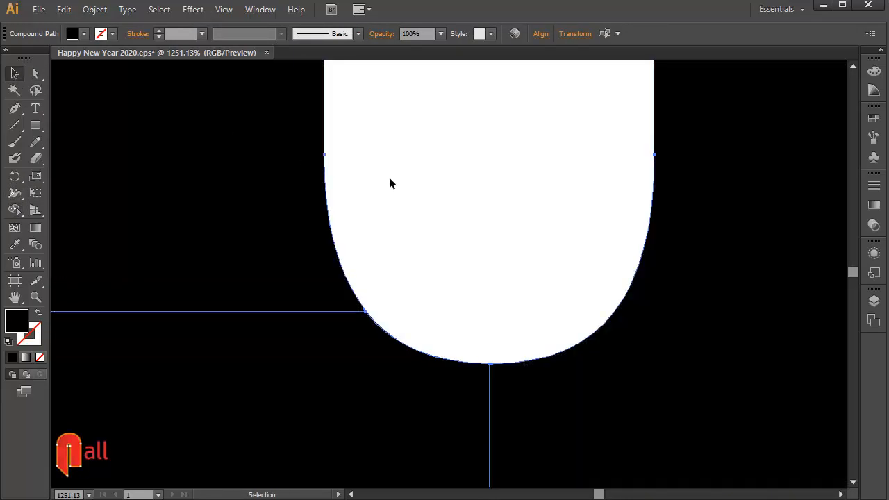
Group the connected digits 2 and 0 into one object.
{"action": "key", "text": "ctrl+alt+space"}
{"action": "left_click", "coordinate": [449, 192], "text": "ctrl+alt"}
{"action": "left_click", "coordinate": [450, 192], "text": "ctrl+alt"}
{"action": "left_click", "coordinate": [450, 192], "text": "ctrl+alt"}
{"action": "left_click", "coordinate": [449, 192], "text": "ctrl+alt"}
{"action": "left_click", "coordinate": [450, 191], "text": "ctrl+alt"}
{"action": "left_click", "coordinate": [449, 191], "text": "ctrl+alt"}
{"action": "left_click", "coordinate": [449, 192], "text": "ctrl+alt"}
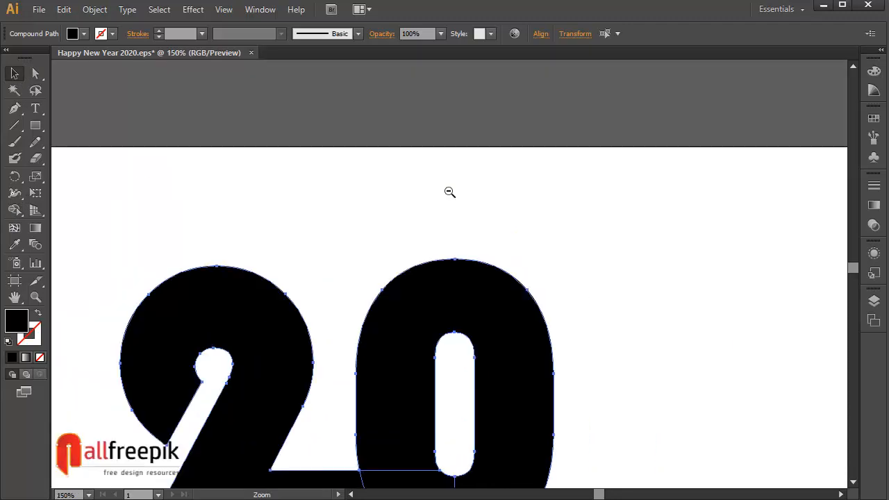
{"action": "left_click", "coordinate": [450, 192], "text": "ctrl+alt"}
{"action": "left_click_drag", "start_coordinate": [456, 420], "coordinate": [478, 270]}
{"action": "left_click", "coordinate": [478, 264], "text": "ctrl+alt"}
{"action": "left_click", "coordinate": [478, 264], "text": "ctrl+alt"}
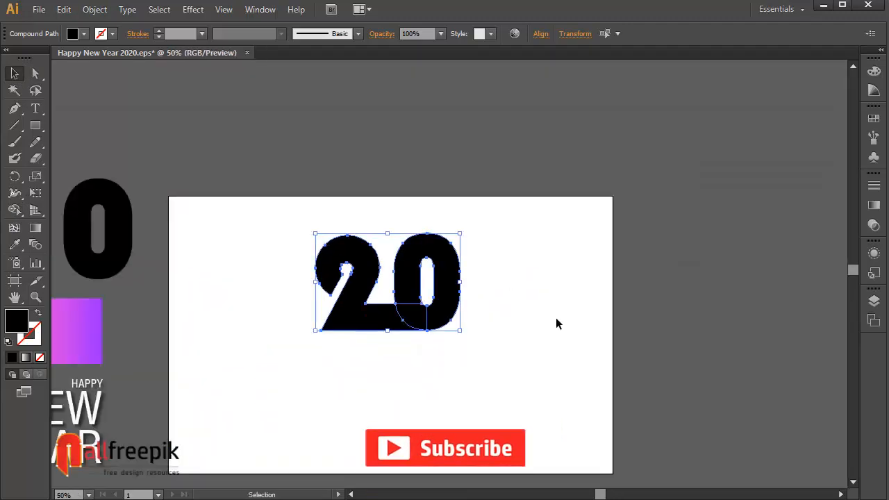
{"action": "left_click", "coordinate": [18, 75]}
{"action": "left_click", "coordinate": [510, 250]}
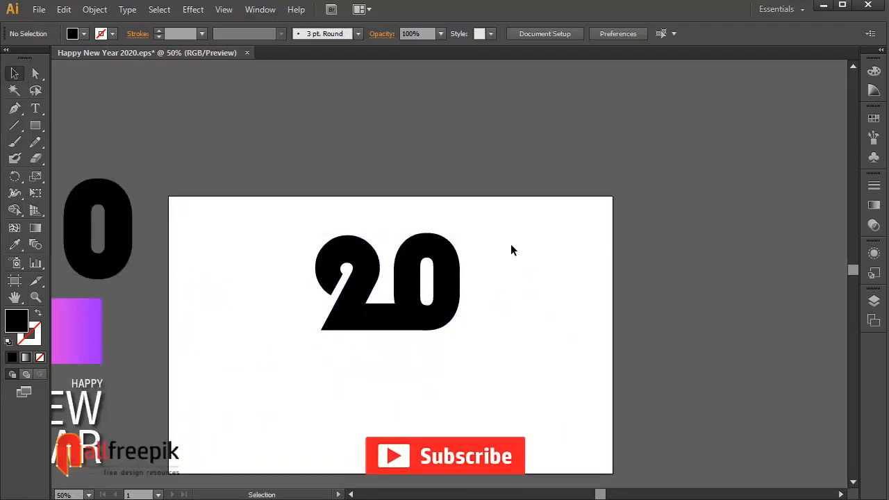
{"action": "left_click_drag", "start_coordinate": [520, 224], "coordinate": [307, 368]}
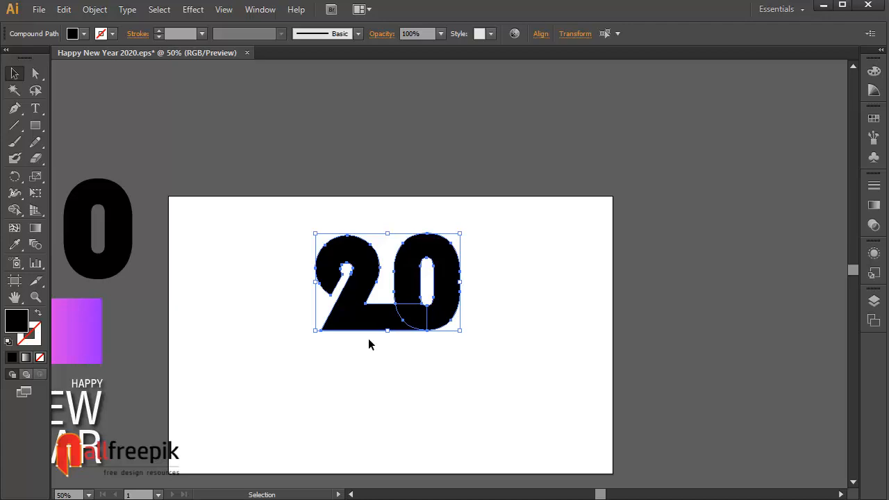
{"action": "left_click", "coordinate": [95, 9]}
{"action": "left_click", "coordinate": [119, 64]}
{"action": "left_click", "coordinate": [508, 320]}
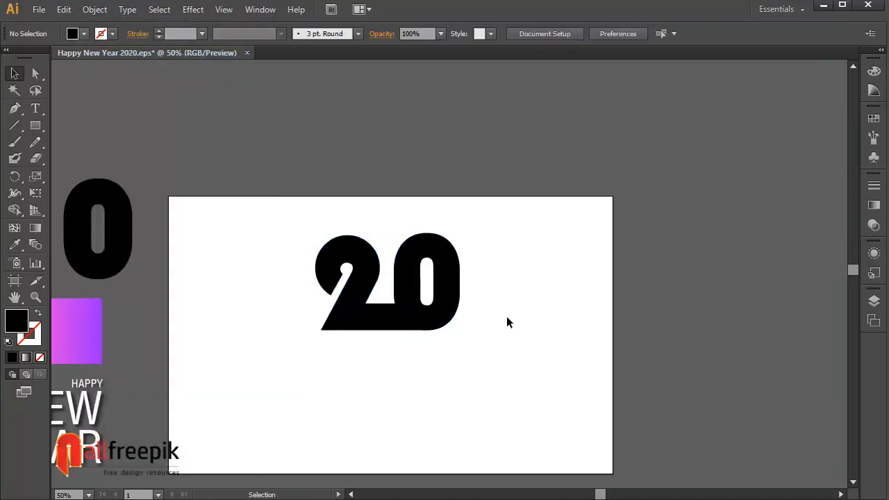
Copy the grouped "20", paste it in front, and move the duplicate straight down about 292 px, below the original.
{"action": "key", "text": "space"}
{"action": "left_click_drag", "start_coordinate": [546, 319], "coordinate": [507, 320]}
{"action": "key", "text": "space"}
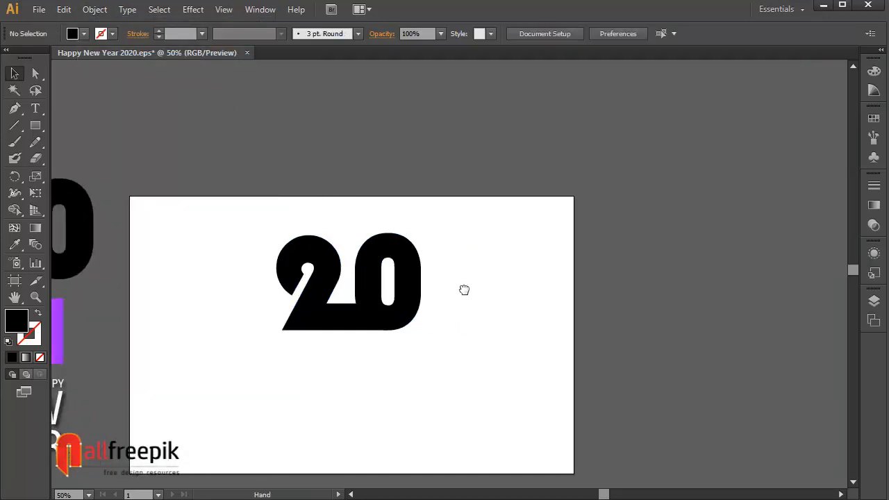
{"action": "left_click_drag", "start_coordinate": [463, 287], "coordinate": [473, 278]}
{"action": "left_click", "coordinate": [374, 227]}
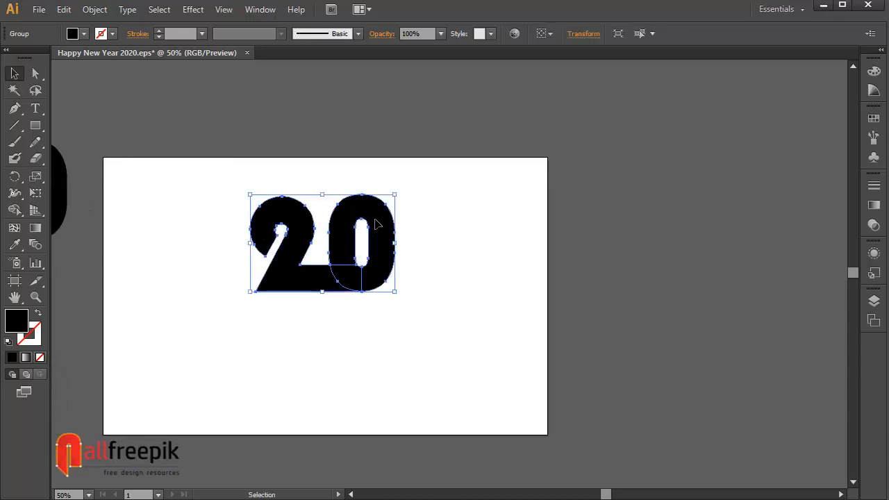
{"action": "left_click", "coordinate": [63, 9]}
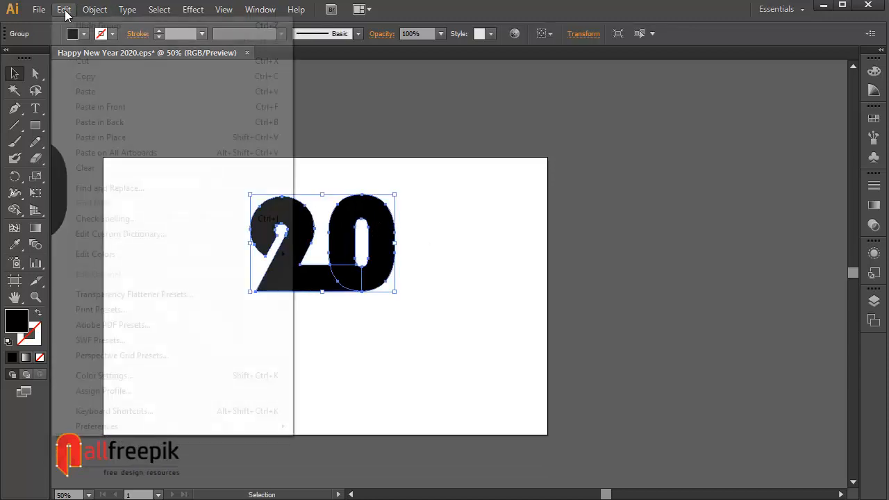
{"action": "left_click", "coordinate": [112, 75]}
{"action": "left_click", "coordinate": [63, 9]}
{"action": "left_click", "coordinate": [98, 104]}
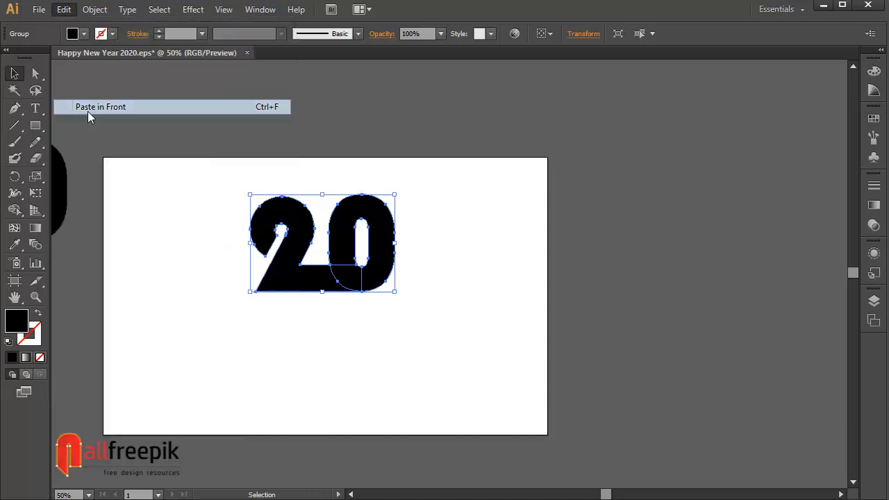
{"action": "left_click_drag", "start_coordinate": [376, 215], "coordinate": [379, 308]}
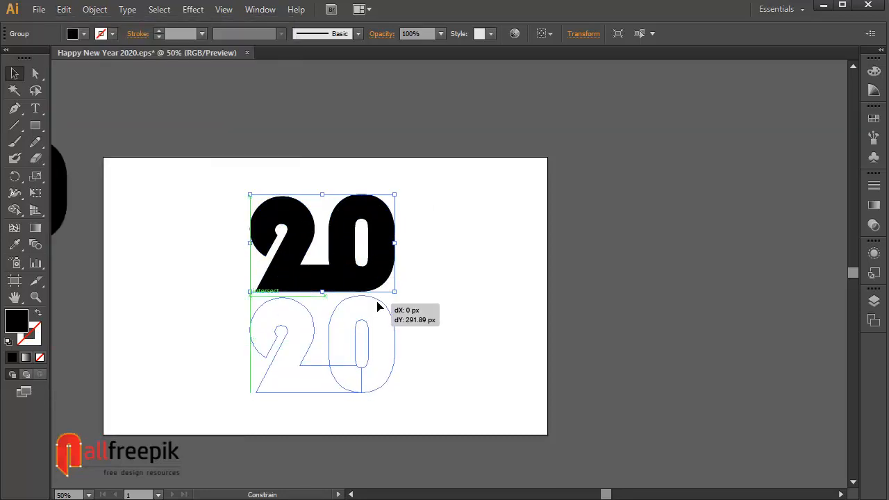
Move both stacked "20" groups together off the artboard into the empty area to its right.
{"action": "left_click_drag", "start_coordinate": [378, 305], "coordinate": [722, 315]}
{"action": "left_click", "coordinate": [460, 323]}
{"action": "left_click", "coordinate": [381, 282]}
{"action": "left_click", "coordinate": [371, 315], "text": "shift"}
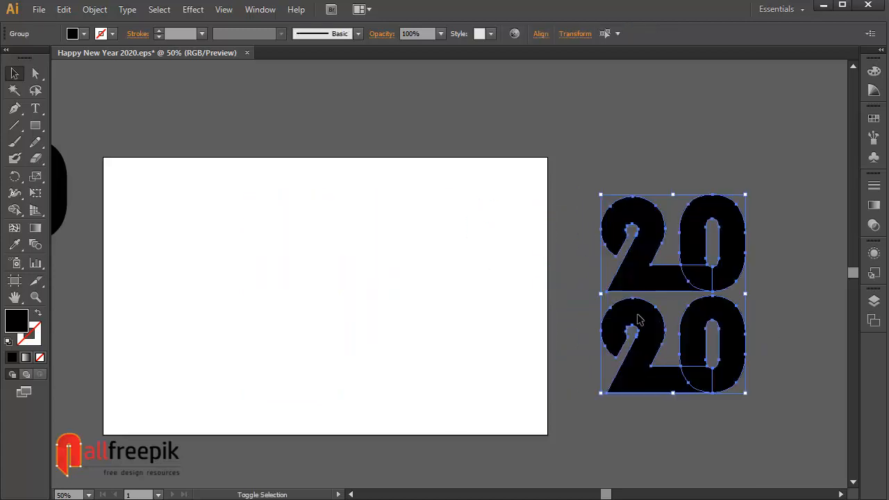
{"action": "left_click", "coordinate": [327, 254]}
Move the block of orange, red, blue and purple squares from beside the artboard onto it.
{"action": "left_click_drag", "start_coordinate": [303, 248], "coordinate": [425, 248]}
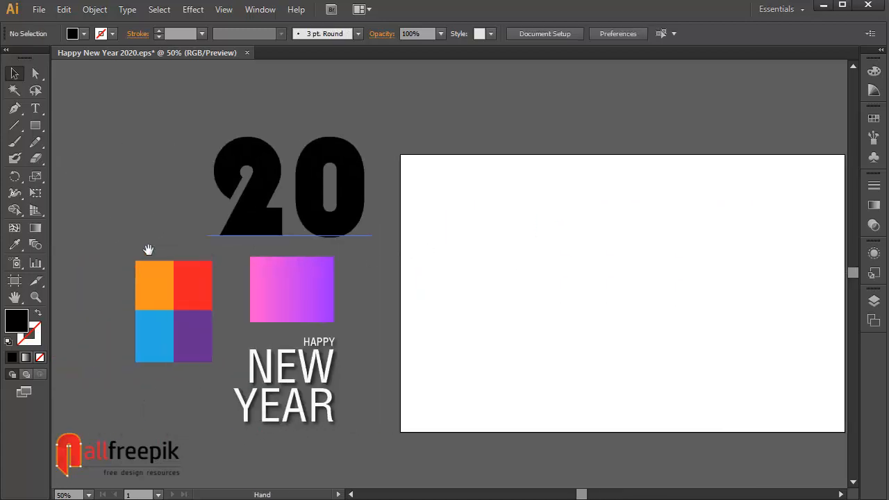
{"action": "left_click", "coordinate": [198, 341]}
{"action": "left_click_drag", "start_coordinate": [199, 341], "coordinate": [644, 341]}
{"action": "left_click_drag", "start_coordinate": [571, 248], "coordinate": [355, 240]}
{"action": "left_click_drag", "start_coordinate": [273, 250], "coordinate": [334, 256]}
Enlarge the four-colour block around the artboard's center and stretch it vertically into an upright rectangle.
{"action": "left_click_drag", "start_coordinate": [326, 248], "coordinate": [284, 191]}
{"action": "left_click_drag", "start_coordinate": [329, 294], "coordinate": [377, 337]}
{"action": "left_click_drag", "start_coordinate": [253, 267], "coordinate": [234, 266]}
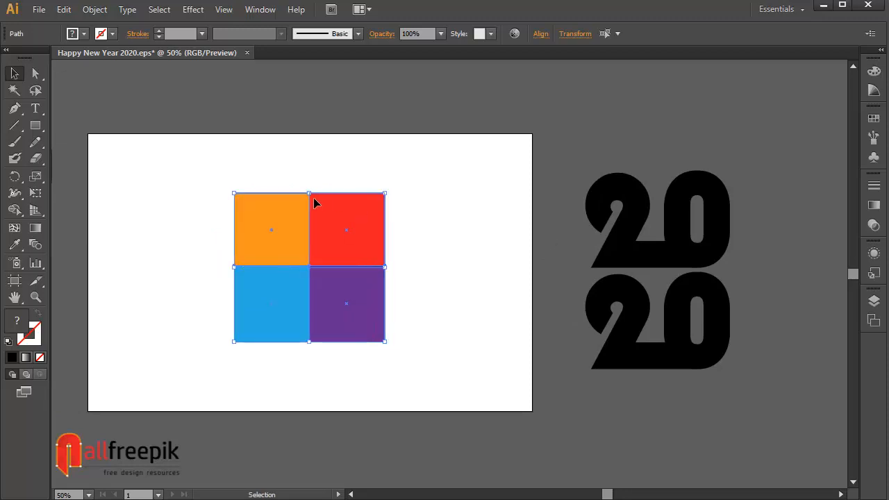
{"action": "left_click_drag", "start_coordinate": [309, 193], "coordinate": [311, 176]}
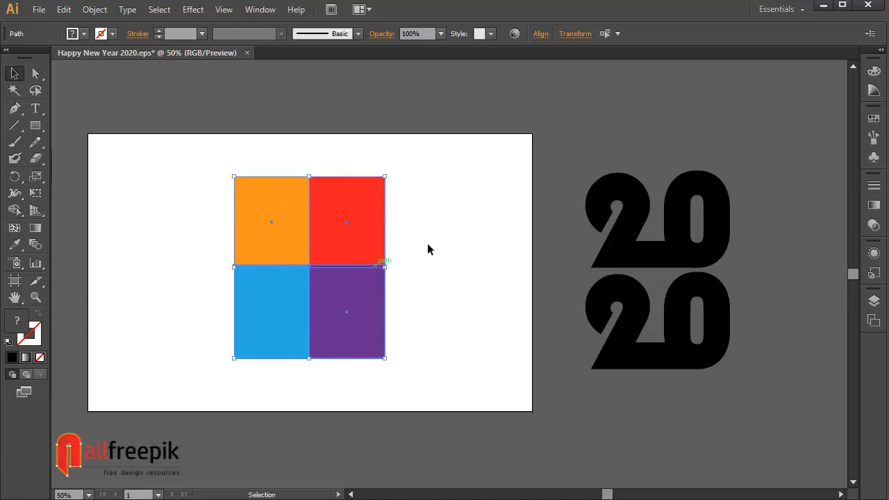
Inspect the RGB fill values of the orange, red, blue and purple rectangles one by one.
{"action": "left_click", "coordinate": [402, 248]}
{"action": "left_click", "coordinate": [344, 235]}
{"action": "left_click", "coordinate": [432, 216]}
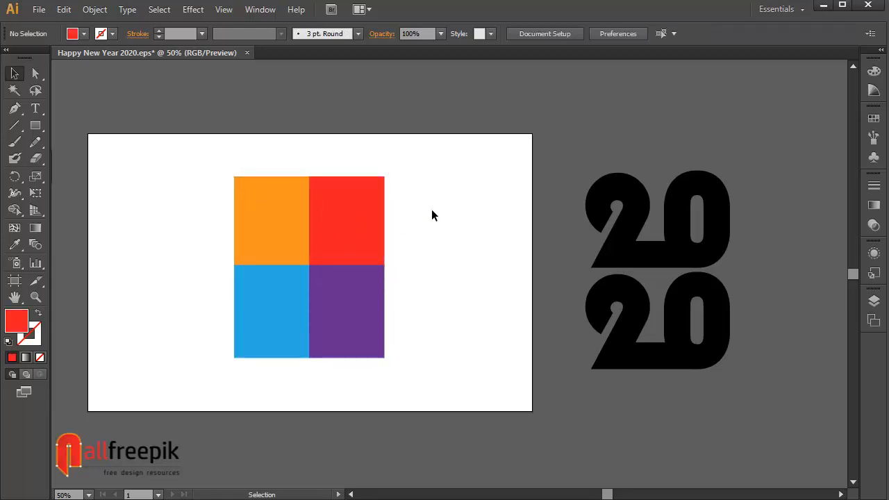
{"action": "left_click", "coordinate": [343, 232]}
{"action": "left_click", "coordinate": [270, 213]}
{"action": "left_click", "coordinate": [876, 77]}
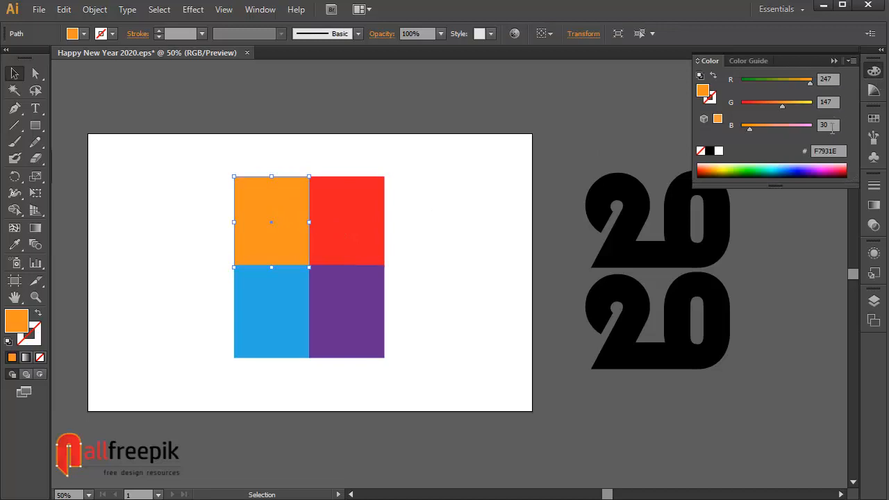
{"action": "left_click", "coordinate": [363, 211]}
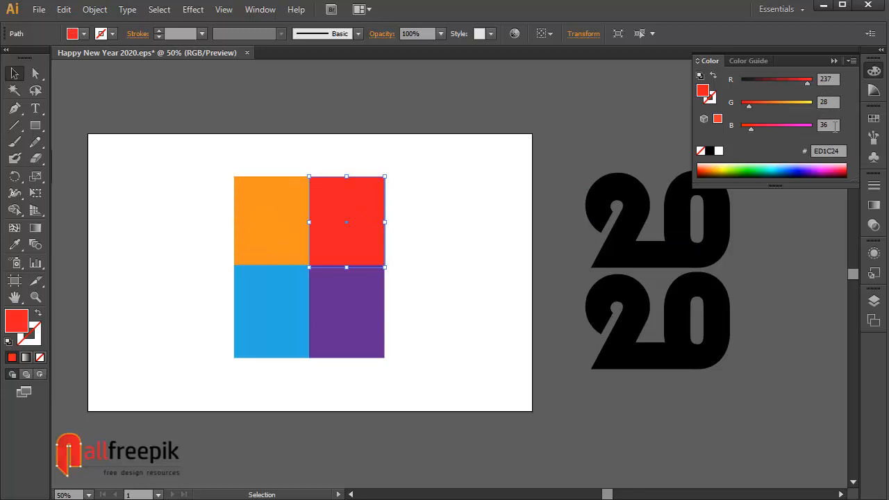
{"action": "left_click", "coordinate": [306, 303]}
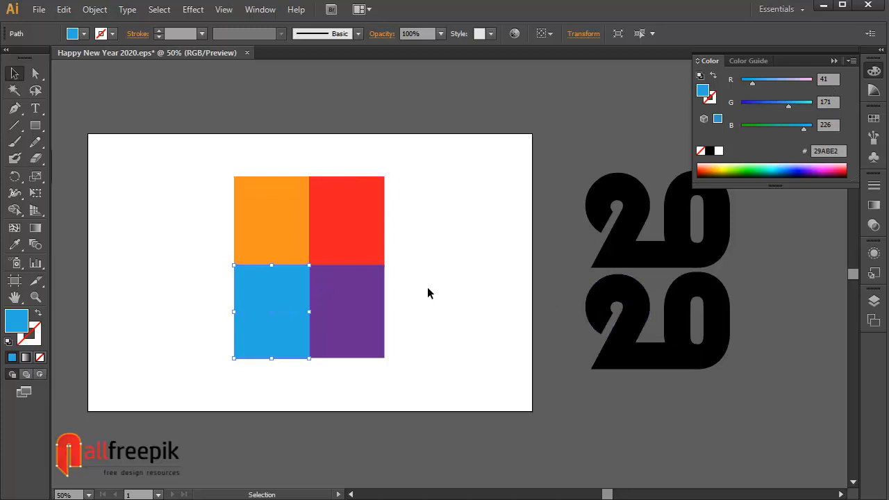
{"action": "left_click", "coordinate": [375, 299]}
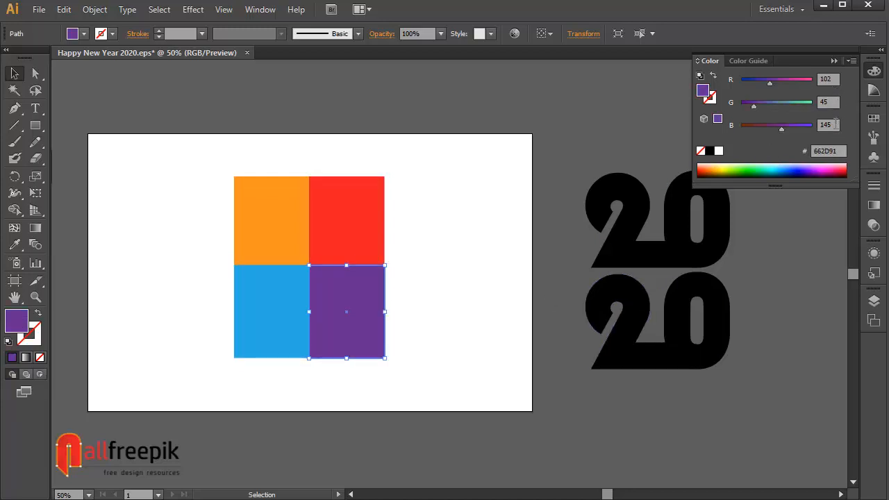
Move both black "20" groups horizontally onto the four coloured rectangles.
{"action": "left_click", "coordinate": [778, 341]}
{"action": "left_click_drag", "start_coordinate": [589, 160], "coordinate": [742, 359]}
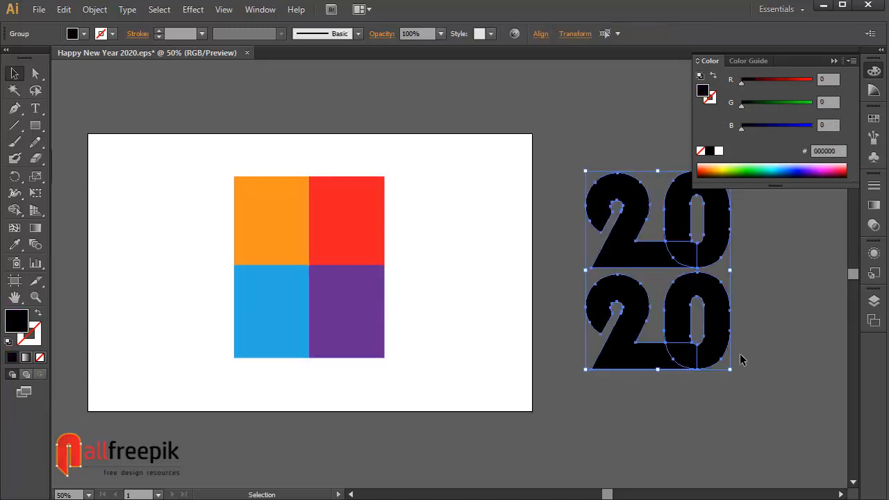
{"action": "left_click_drag", "start_coordinate": [706, 293], "coordinate": [360, 293]}
{"action": "left_click", "coordinate": [517, 299]}
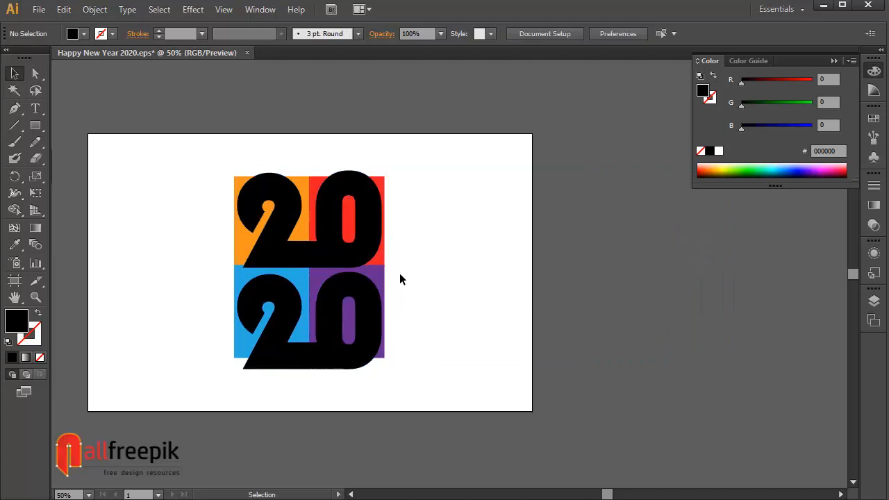
Select all four coloured rectangles and stretch the block to the lowest and highest edges of the stacked digits.
{"action": "left_click", "coordinate": [384, 271]}
{"action": "left_click", "coordinate": [385, 256], "text": "shift"}
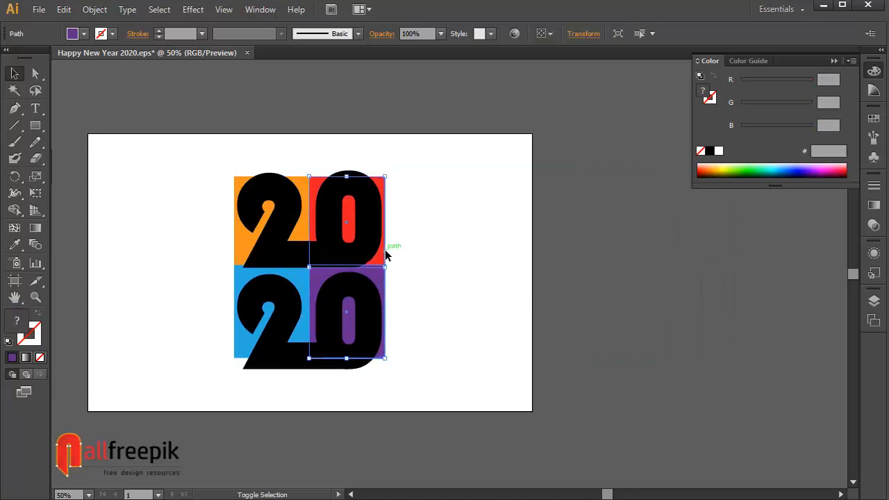
{"action": "left_click", "coordinate": [233, 235], "text": "shift"}
{"action": "left_click", "coordinate": [236, 289], "text": "shift"}
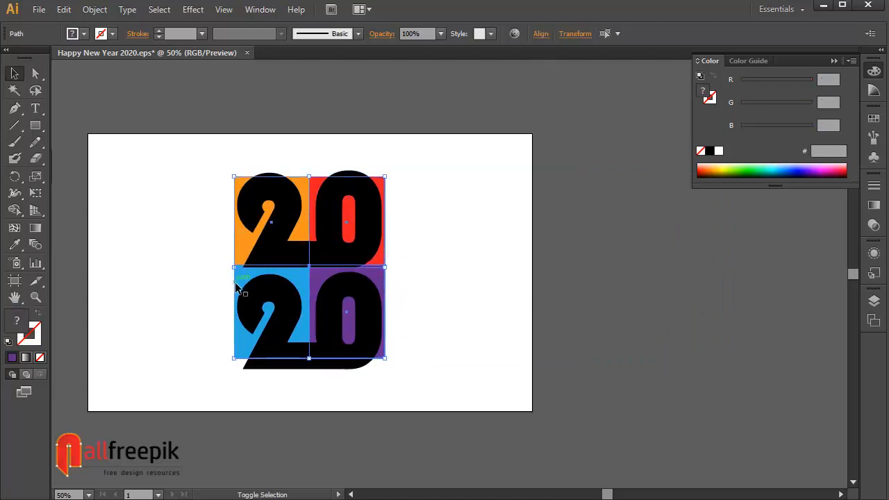
{"action": "left_click_drag", "start_coordinate": [310, 358], "coordinate": [312, 371]}
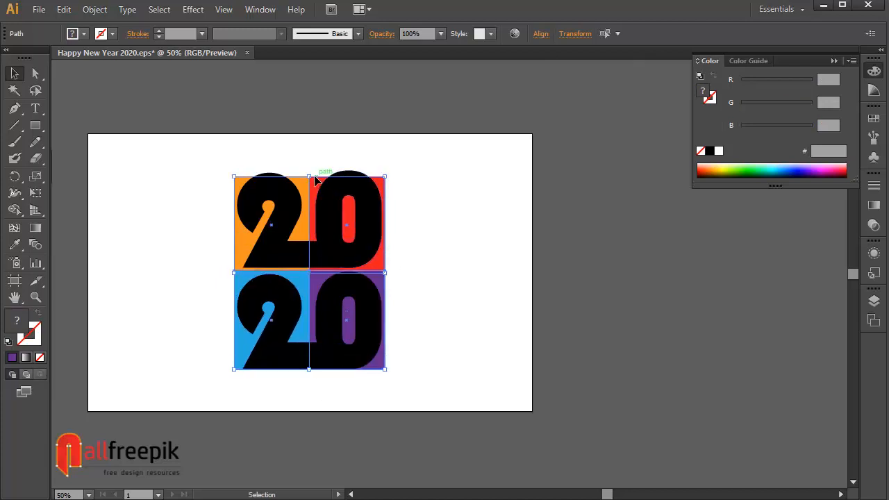
{"action": "left_click_drag", "start_coordinate": [316, 176], "coordinate": [316, 171]}
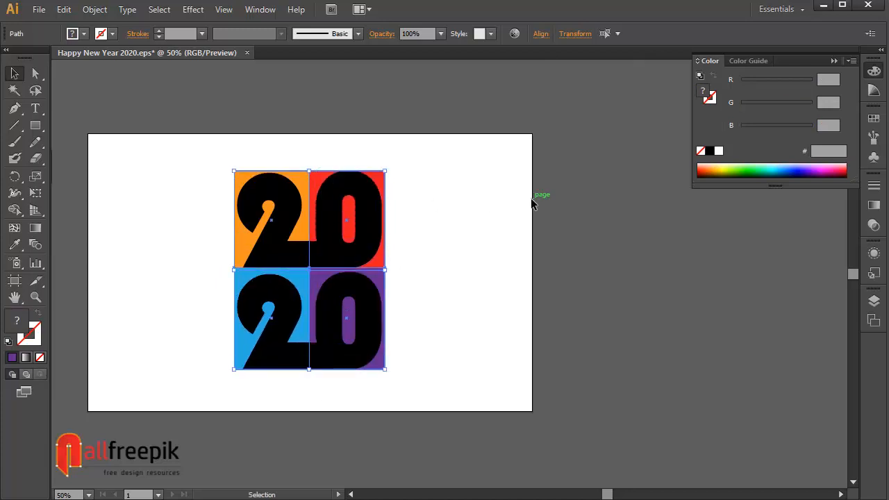
Pull the coloured block's left edge inward to meet the outer curve of the 2s.
{"action": "left_click_drag", "start_coordinate": [435, 248], "coordinate": [470, 248]}
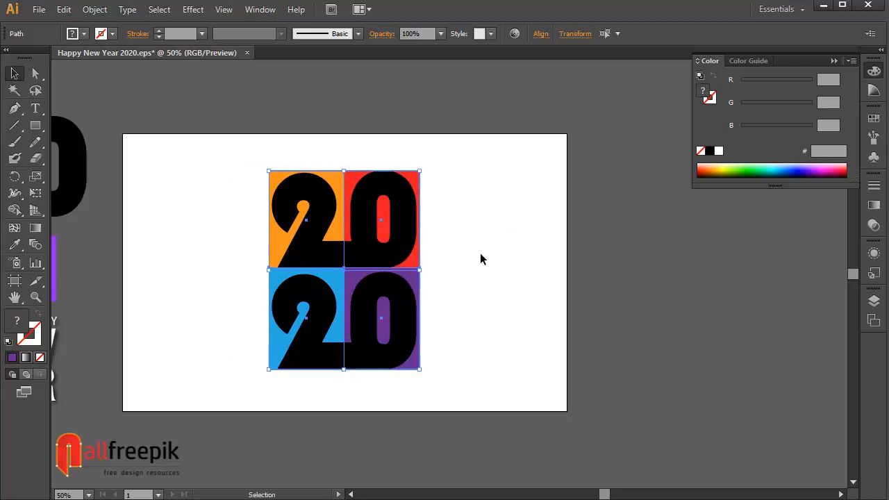
{"action": "left_click_drag", "start_coordinate": [244, 242], "coordinate": [336, 312]}
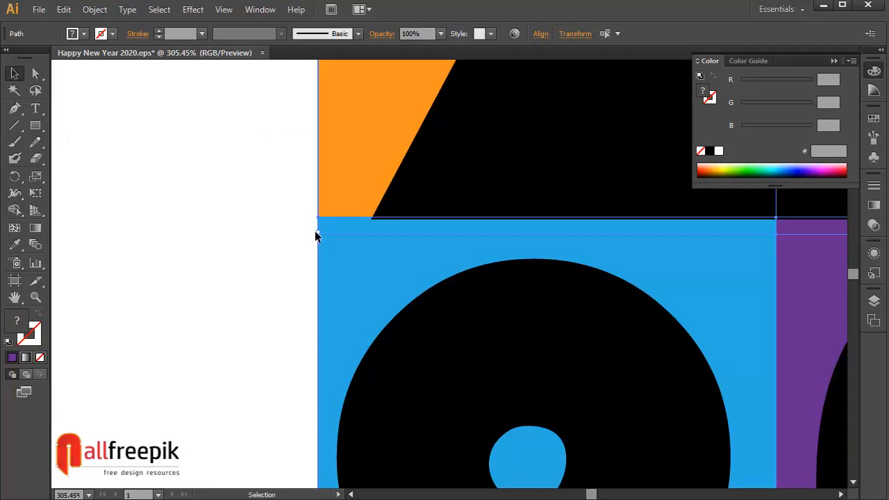
{"action": "left_click_drag", "start_coordinate": [320, 233], "coordinate": [338, 237]}
{"action": "left_click", "coordinate": [282, 228], "text": "ctrl+alt"}
{"action": "left_click", "coordinate": [282, 229], "text": "ctrl+alt"}
{"action": "left_click", "coordinate": [282, 228], "text": "ctrl+alt"}
{"action": "left_click", "coordinate": [282, 228], "text": "ctrl+alt"}
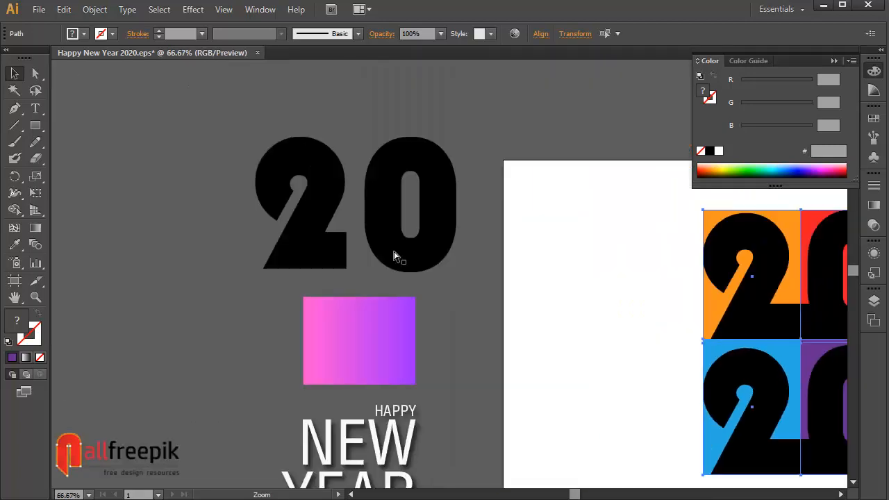
Pull the coloured block's right edge inward to line up with the outer side of the 0s.
{"action": "left_click_drag", "start_coordinate": [723, 338], "coordinate": [333, 279]}
{"action": "left_click_drag", "start_coordinate": [612, 233], "coordinate": [465, 368]}
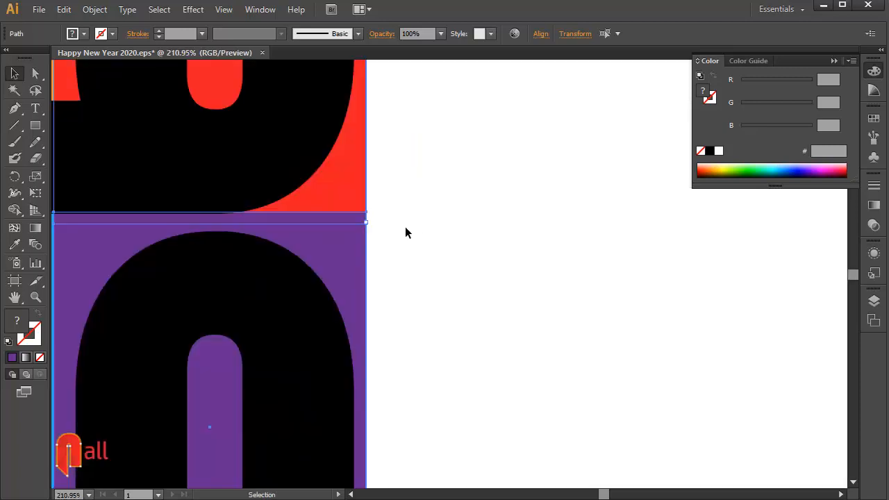
{"action": "left_click_drag", "start_coordinate": [369, 222], "coordinate": [355, 220]}
{"action": "left_click", "coordinate": [415, 227], "text": "ctrl+alt"}
{"action": "left_click", "coordinate": [415, 227], "text": "ctrl+alt"}
{"action": "left_click", "coordinate": [415, 227], "text": "ctrl+alt"}
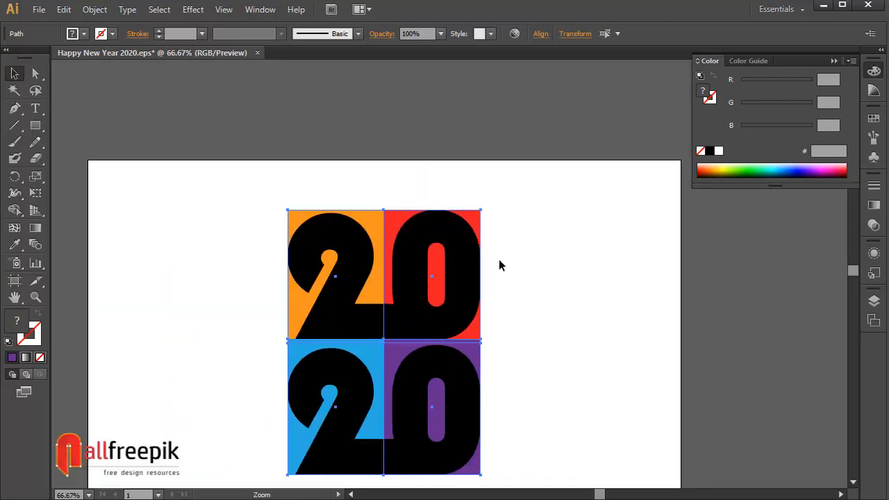
Check close up that the coloured block's lower and upper edges align with the digits.
{"action": "left_click_drag", "start_coordinate": [511, 306], "coordinate": [509, 267]}
{"action": "left_click_drag", "start_coordinate": [517, 386], "coordinate": [351, 450]}
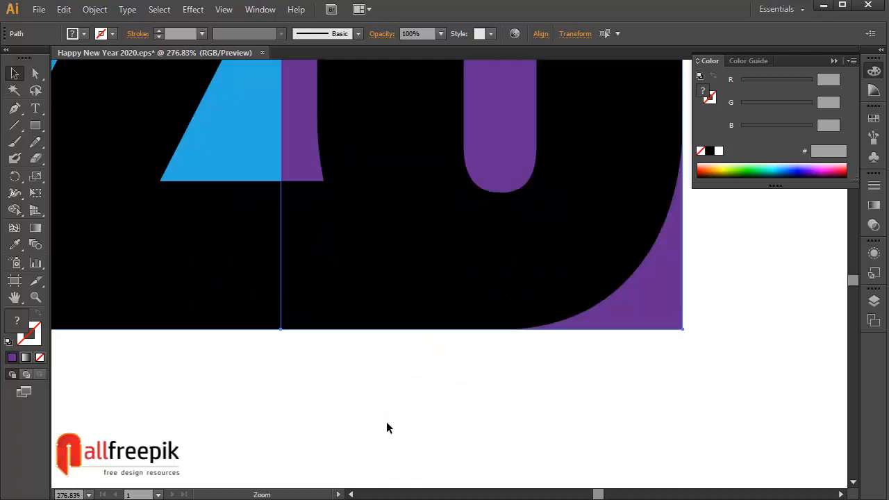
{"action": "left_click", "coordinate": [470, 214], "text": "ctrl+alt"}
{"action": "left_click", "coordinate": [470, 214], "text": "ctrl+alt"}
{"action": "left_click", "coordinate": [470, 214], "text": "ctrl+alt"}
{"action": "left_click_drag", "start_coordinate": [457, 157], "coordinate": [453, 297]}
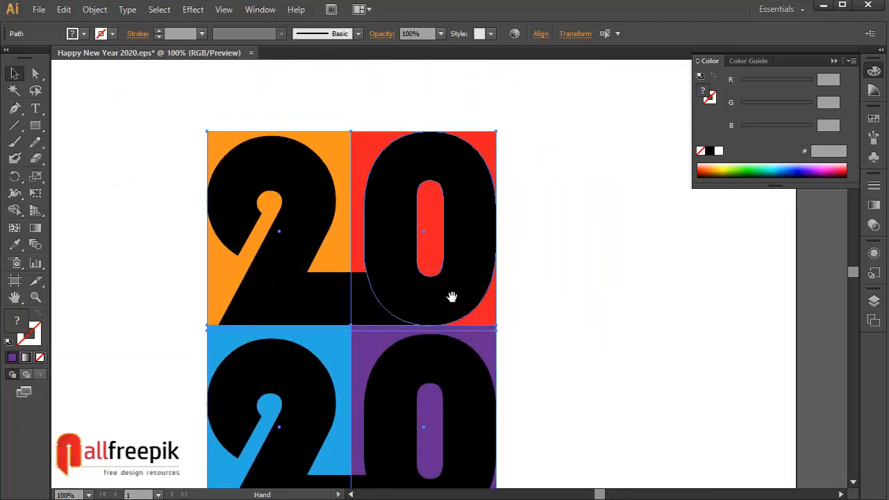
{"action": "left_click_drag", "start_coordinate": [462, 257], "coordinate": [458, 290]}
{"action": "left_click_drag", "start_coordinate": [250, 129], "coordinate": [550, 236]}
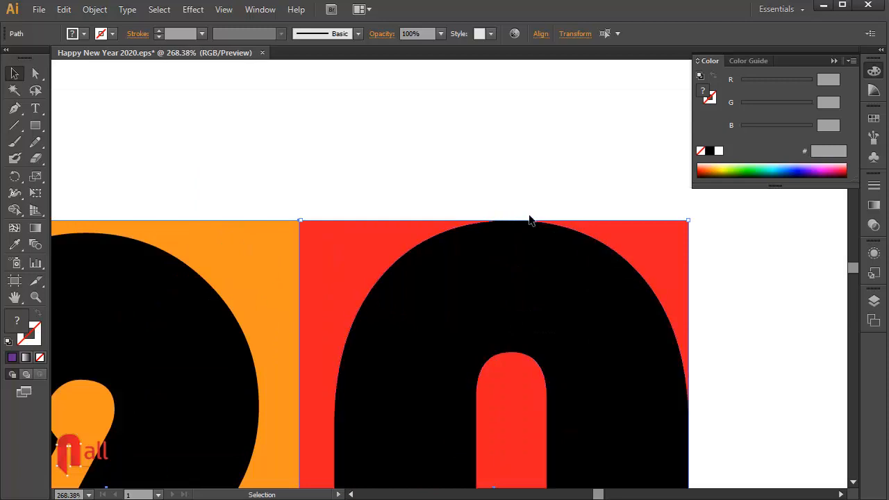
{"action": "left_click", "coordinate": [395, 199], "text": "ctrl+alt"}
{"action": "left_click", "coordinate": [398, 196], "text": "ctrl+alt"}
{"action": "left_click", "coordinate": [398, 196], "text": "ctrl+alt"}
{"action": "left_click", "coordinate": [397, 196], "text": "ctrl+alt"}
{"action": "left_click_drag", "start_coordinate": [558, 412], "coordinate": [437, 212]}
{"action": "left_click_drag", "start_coordinate": [609, 355], "coordinate": [618, 305]}
{"action": "left_click", "coordinate": [619, 308]}
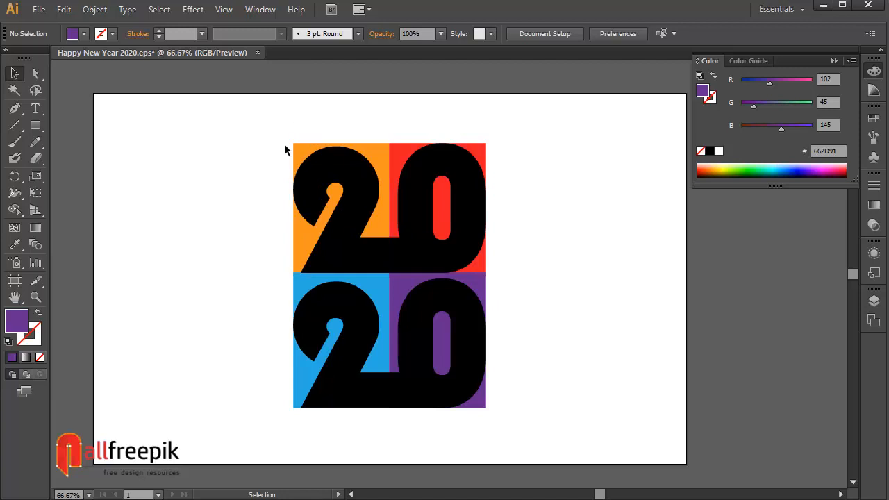
{"action": "left_click_drag", "start_coordinate": [274, 121], "coordinate": [535, 457]}
{"action": "left_click", "coordinate": [596, 387]}
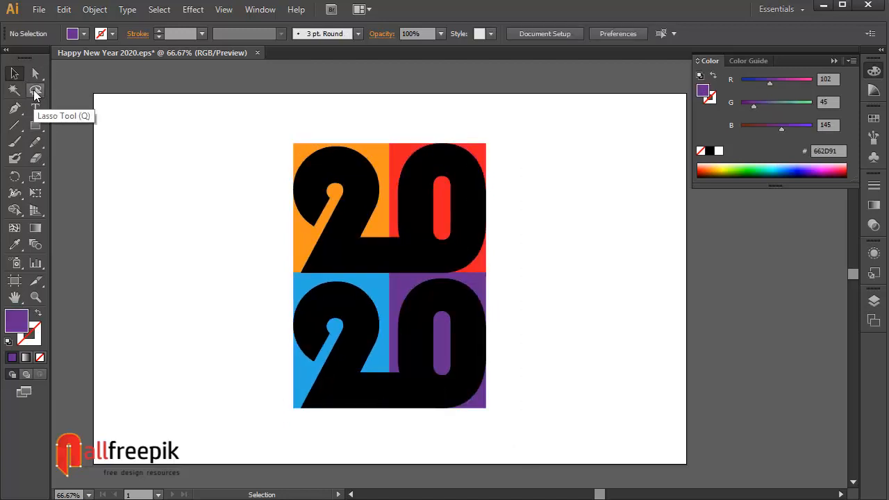
{"action": "left_click", "coordinate": [362, 204]}
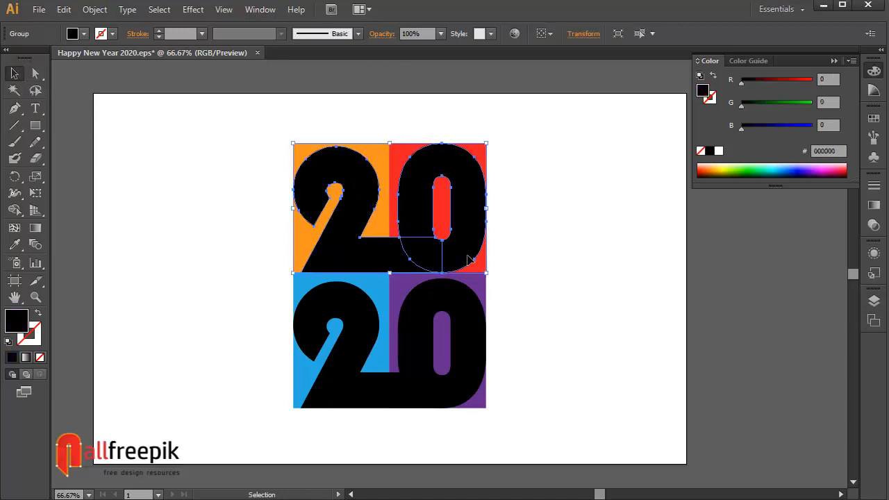
{"action": "left_click", "coordinate": [500, 278]}
{"action": "left_click", "coordinate": [486, 285]}
{"action": "left_click", "coordinate": [506, 292]}
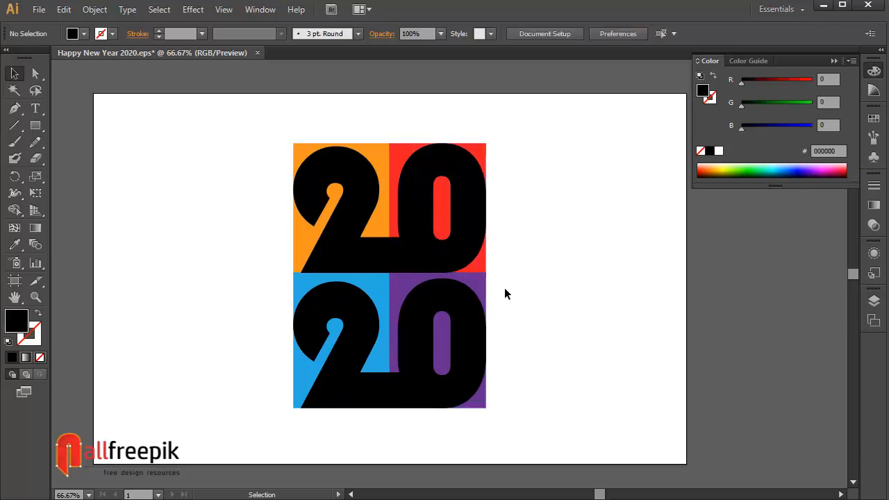
Group the four coloured rectangles behind the digits into one object.
{"action": "left_click_drag", "start_coordinate": [482, 277], "coordinate": [476, 283]}
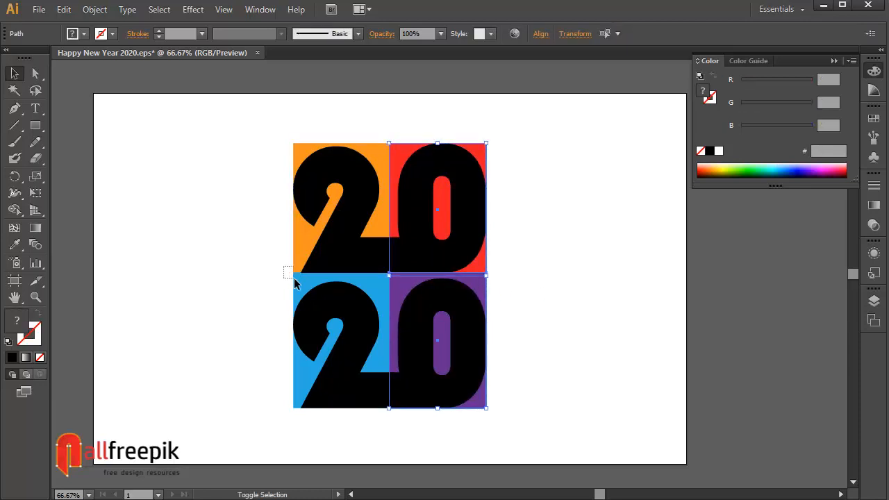
{"action": "left_click_drag", "start_coordinate": [294, 280], "coordinate": [298, 283]}
{"action": "left_click", "coordinate": [95, 10]}
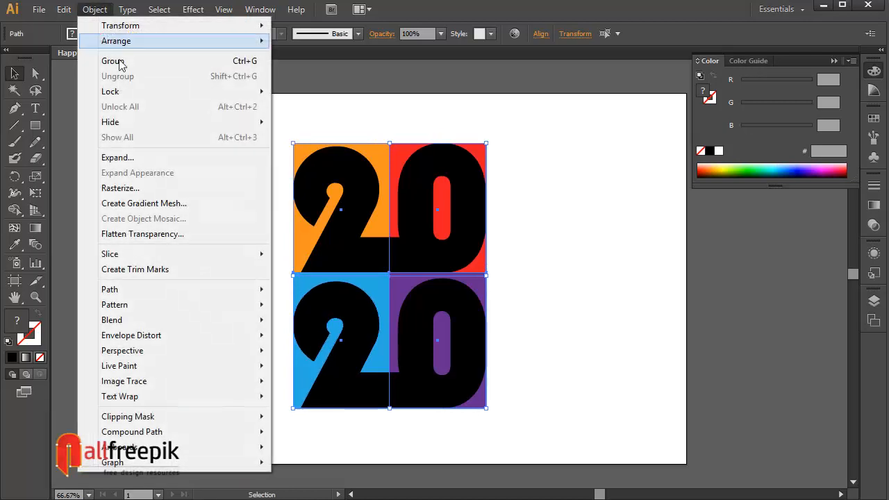
{"action": "left_click", "coordinate": [125, 61]}
{"action": "left_click", "coordinate": [583, 287]}
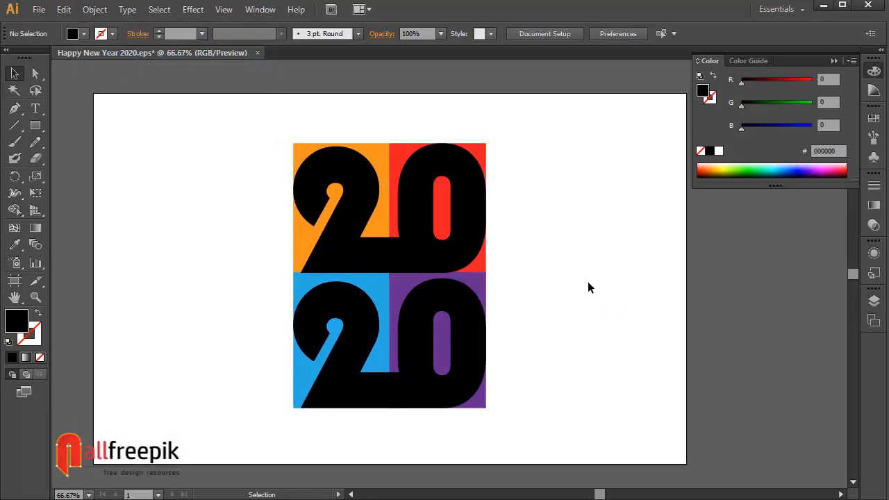
{"action": "left_click", "coordinate": [482, 284]}
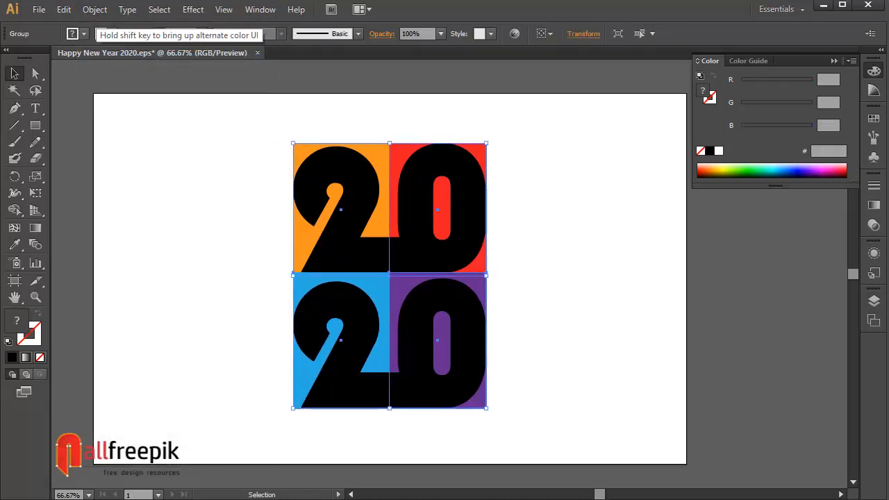
{"action": "left_click", "coordinate": [542, 272]}
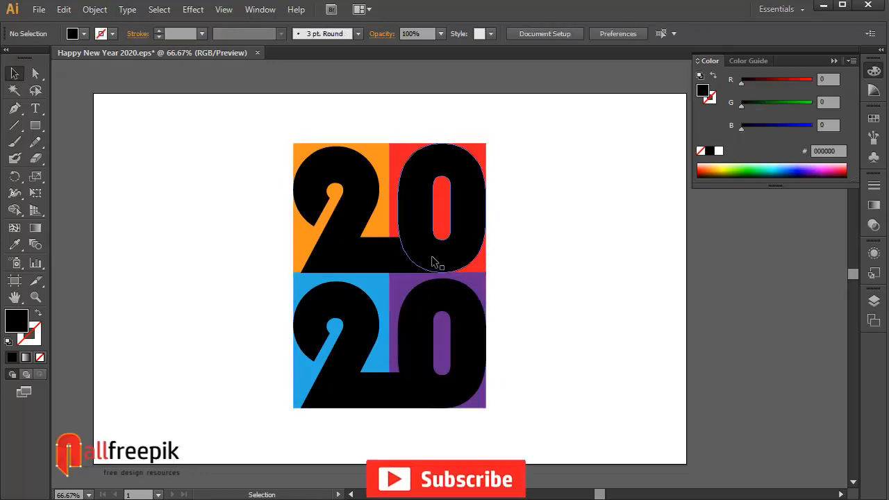
Draw a black rectangle over the entire coloured block, from its upper-left to its lower-right corner.
{"action": "left_click", "coordinate": [35, 125]}
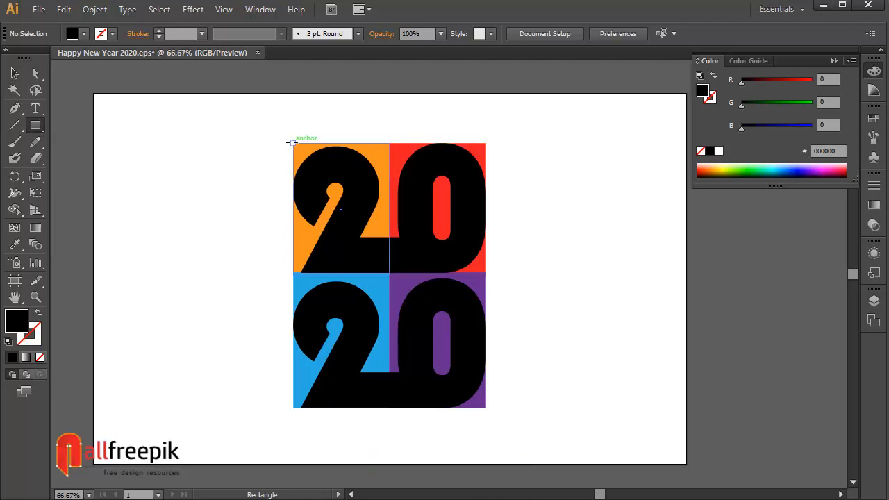
{"action": "left_click_drag", "start_coordinate": [294, 144], "coordinate": [486, 409]}
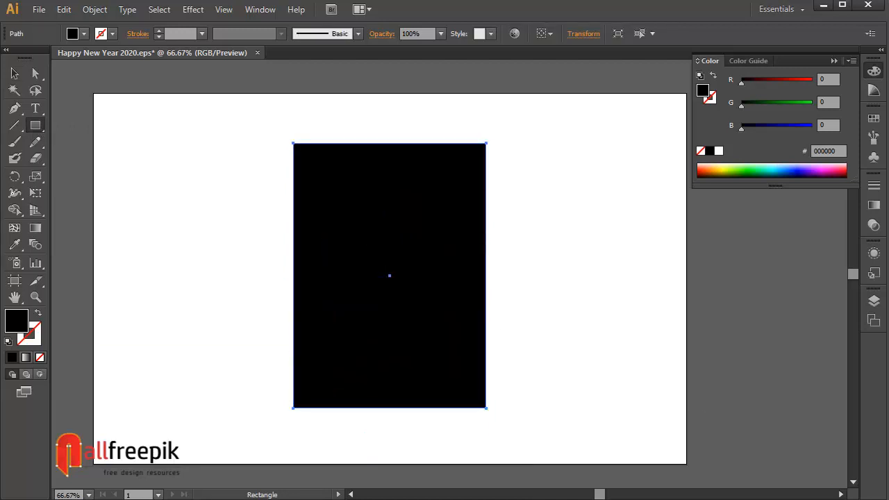
{"action": "left_click", "coordinate": [15, 73]}
{"action": "left_click", "coordinate": [186, 159]}
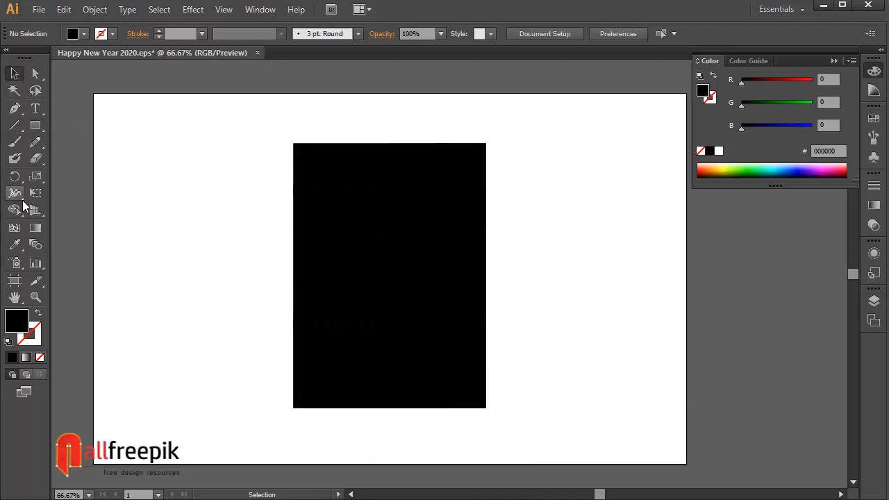
Change the fill of the black rectangle covering the digits to olive green 78A200.
{"action": "left_click", "coordinate": [415, 208]}
{"action": "left_click", "coordinate": [736, 168]}
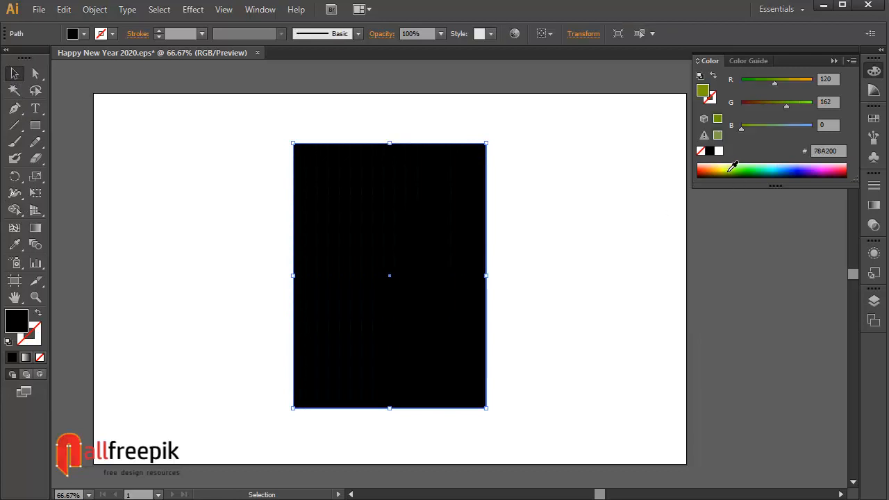
{"action": "left_click", "coordinate": [609, 243]}
Draw an olive green rectangle covering the whole artboard and send it to the back.
{"action": "left_click", "coordinate": [36, 125]}
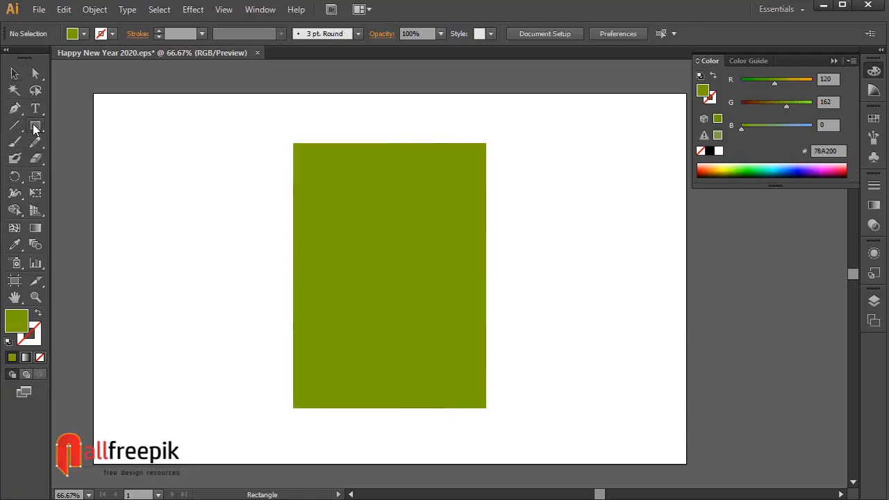
{"action": "left_click_drag", "start_coordinate": [93, 92], "coordinate": [686, 465]}
{"action": "left_click", "coordinate": [14, 73]}
{"action": "right_click", "coordinate": [510, 154]}
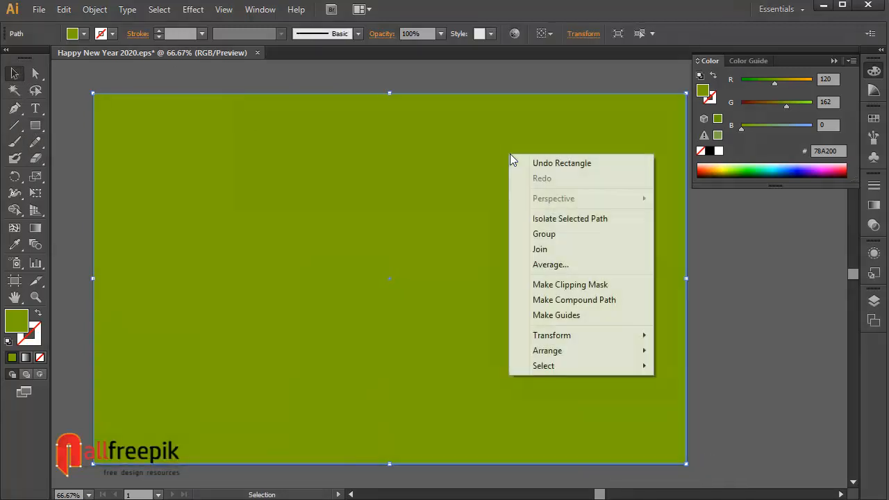
{"action": "mouse_move", "coordinate": [584, 350]}
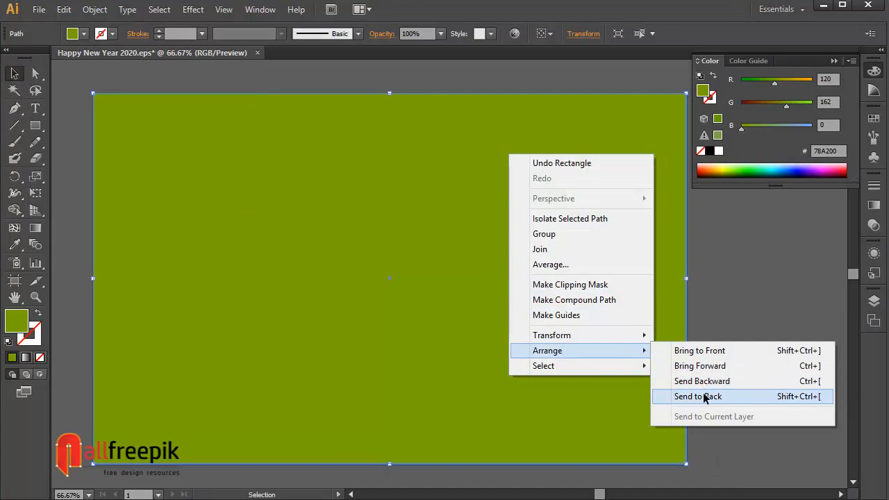
{"action": "left_click", "coordinate": [704, 397]}
Subtract the smaller green rectangle from the artboard-sized one with Minus Front, cutting a window around the digits.
{"action": "left_click", "coordinate": [454, 185], "text": "shift"}
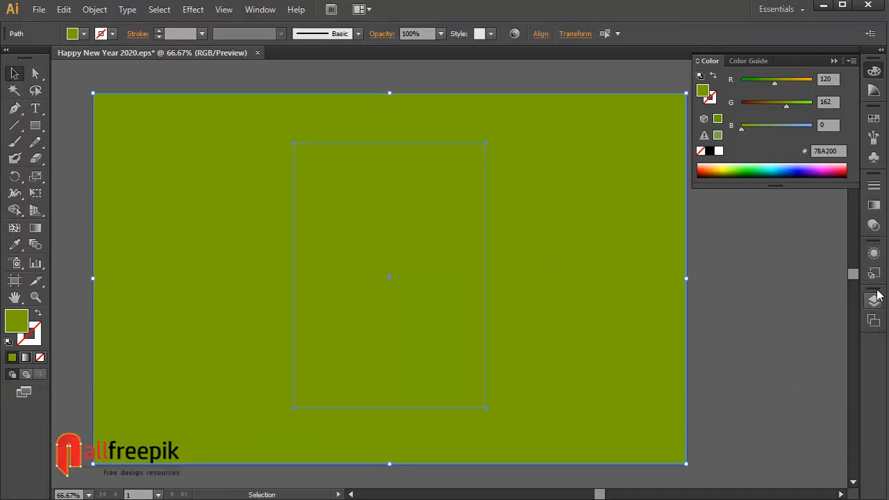
{"action": "left_click", "coordinate": [260, 9]}
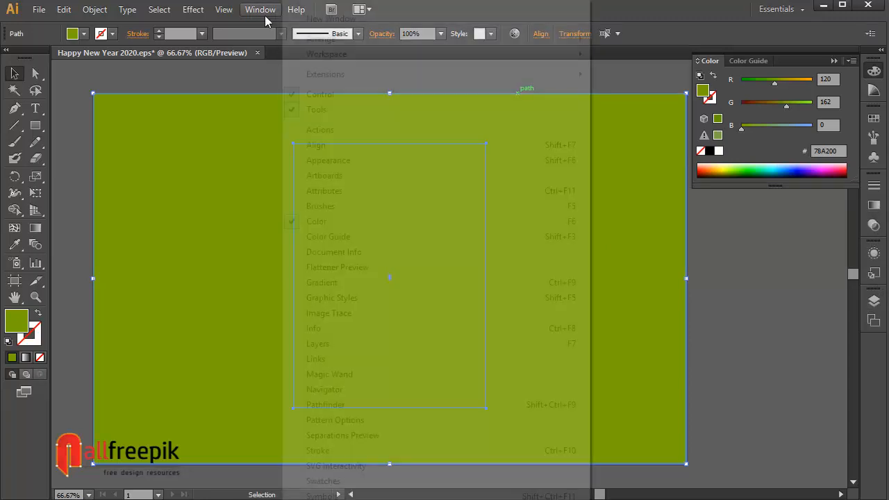
{"action": "left_click", "coordinate": [340, 405]}
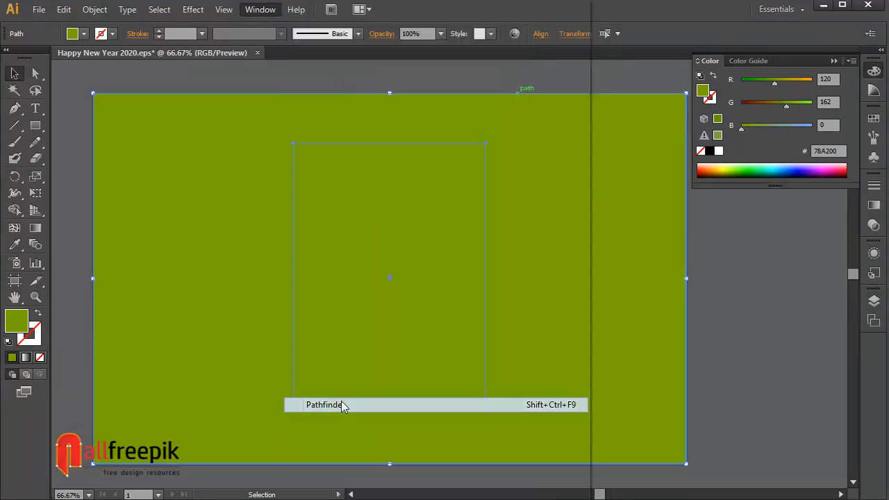
{"action": "left_click", "coordinate": [612, 112]}
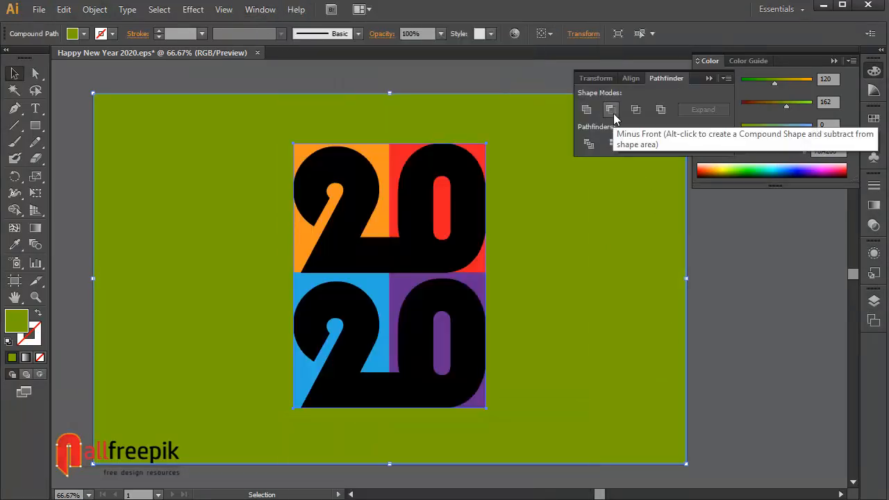
{"action": "left_click", "coordinate": [736, 328]}
{"action": "left_click", "coordinate": [535, 244]}
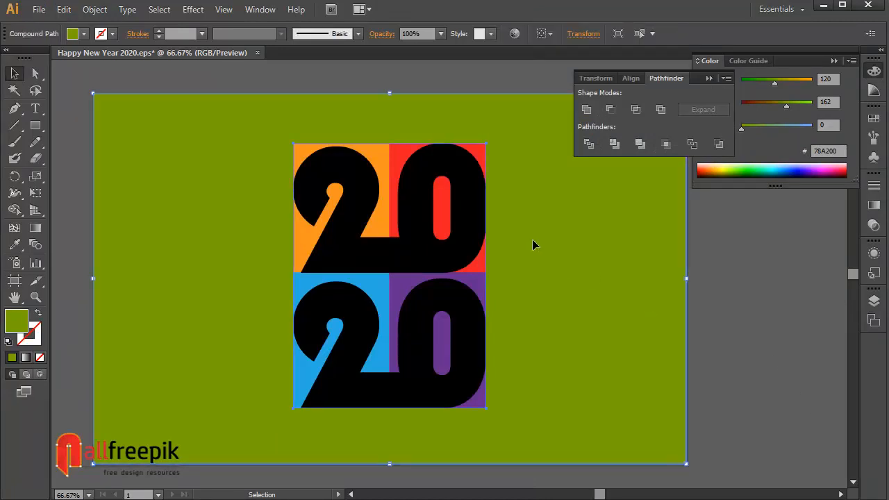
Select both black "20" groups and copy them.
{"action": "scroll", "coordinate": [528, 246], "scroll_direction": "up", "scroll_amount": 2}
{"action": "left_click", "coordinate": [456, 229]}
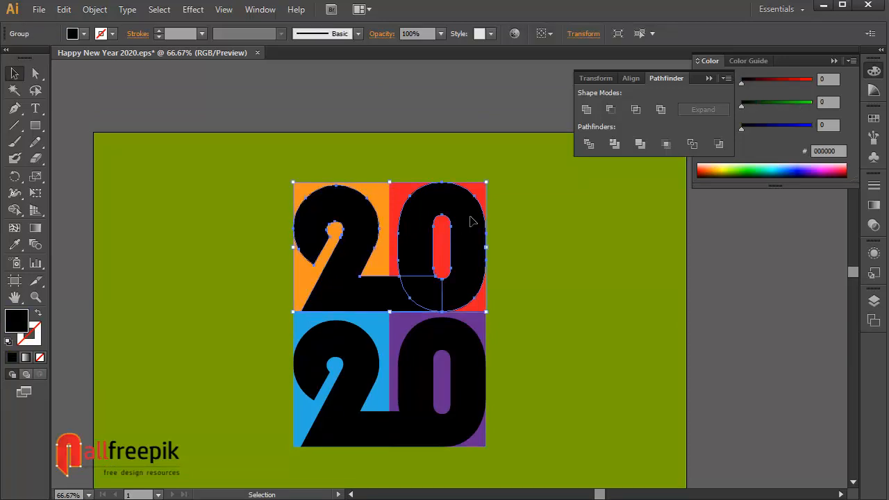
{"action": "left_click", "coordinate": [448, 342], "text": "shift"}
{"action": "left_click", "coordinate": [63, 10]}
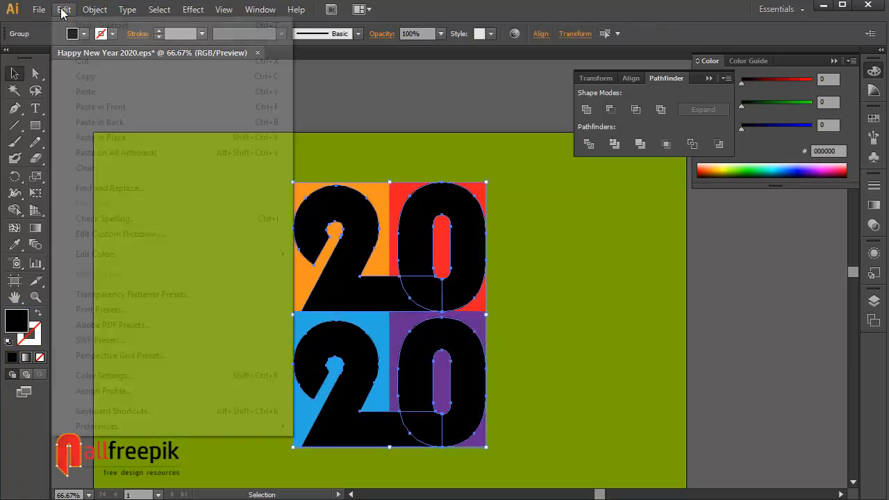
{"action": "left_click", "coordinate": [63, 77]}
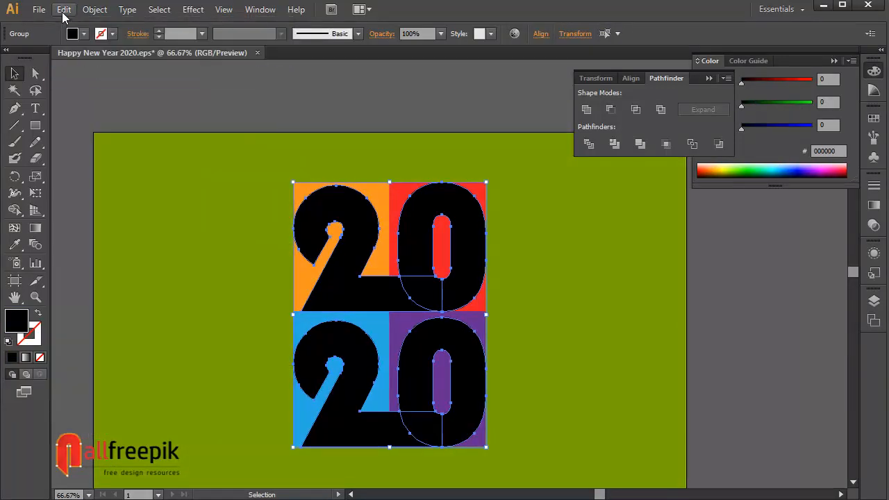
Change the fill of both "20" groups to white.
{"action": "left_click", "coordinate": [84, 34]}
{"action": "left_click", "coordinate": [83, 34]}
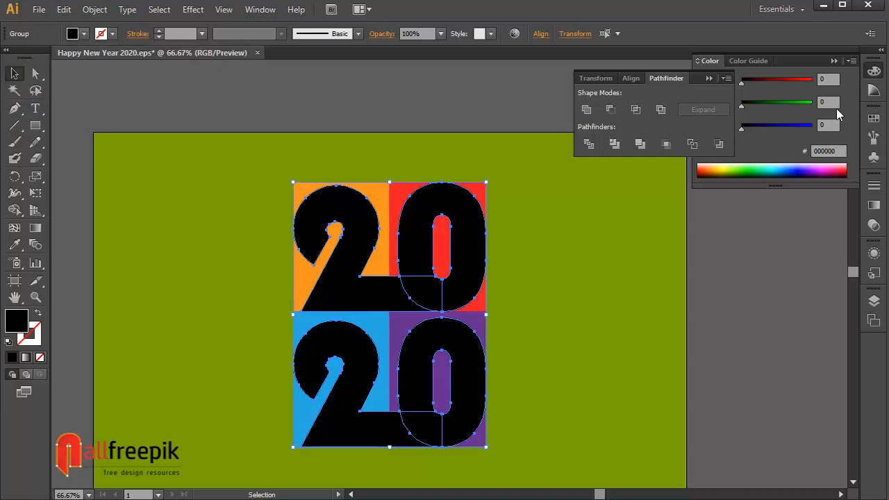
{"action": "left_click", "coordinate": [740, 143]}
{"action": "left_click", "coordinate": [719, 151]}
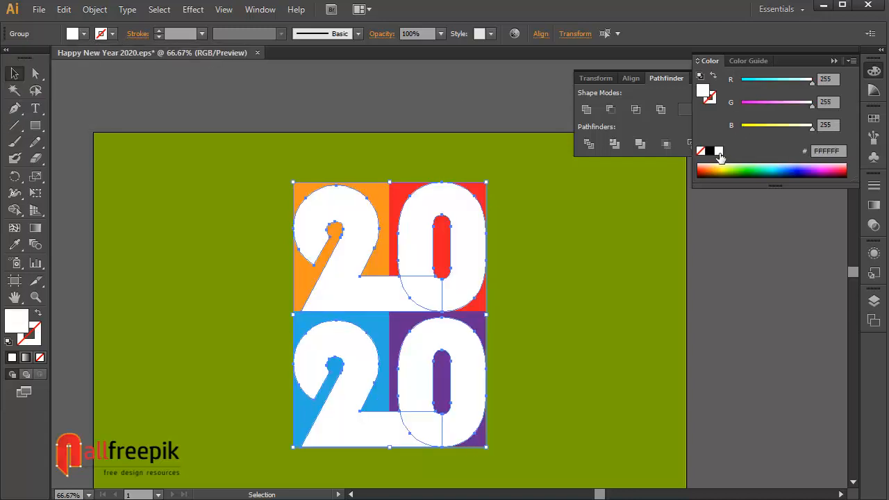
{"action": "left_click", "coordinate": [748, 299]}
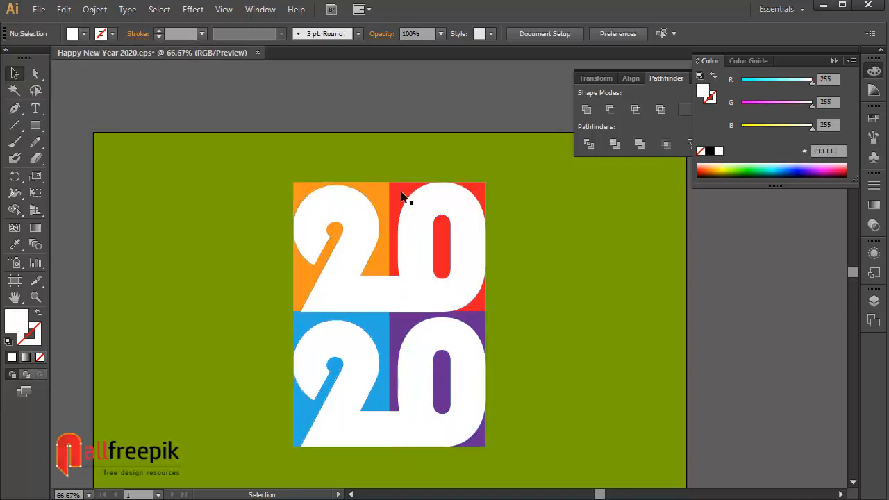
Paste the copied black digits in front of the white ones and nudge them slightly left and down, exposing a thin white edge.
{"action": "left_click", "coordinate": [63, 9]}
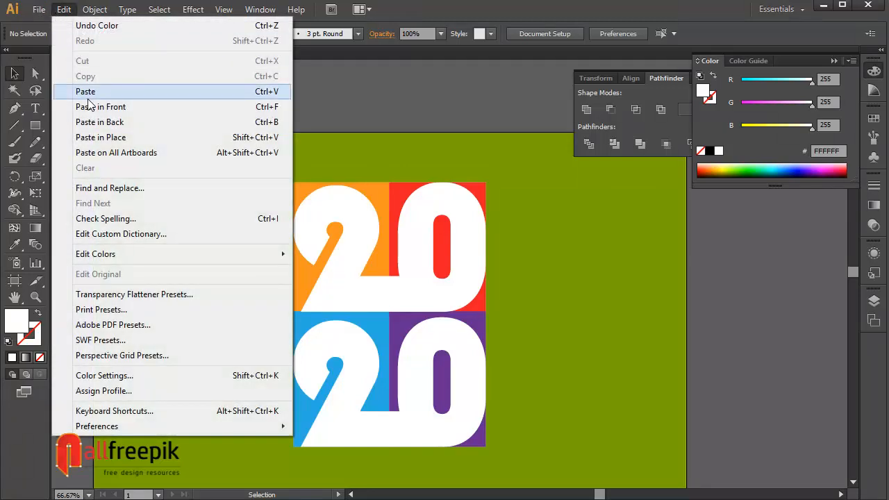
{"action": "left_click", "coordinate": [83, 107]}
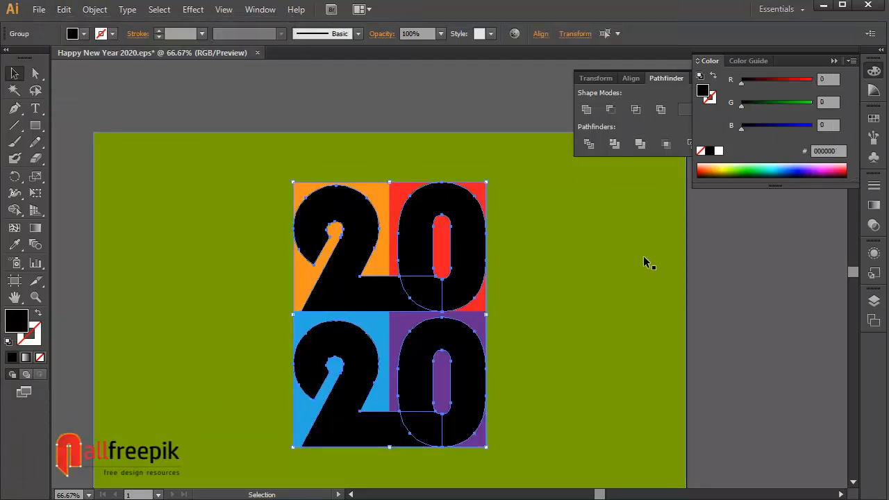
{"action": "key", "text": "Left"}
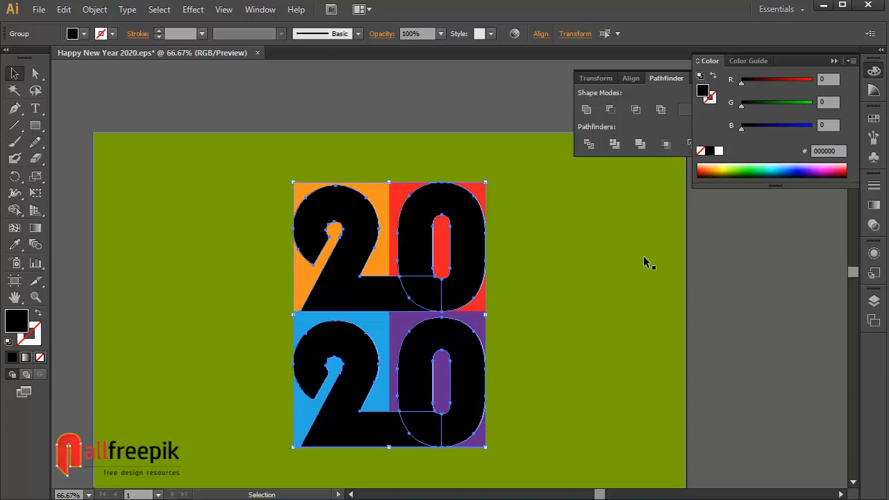
{"action": "key", "text": "shift+Down"}
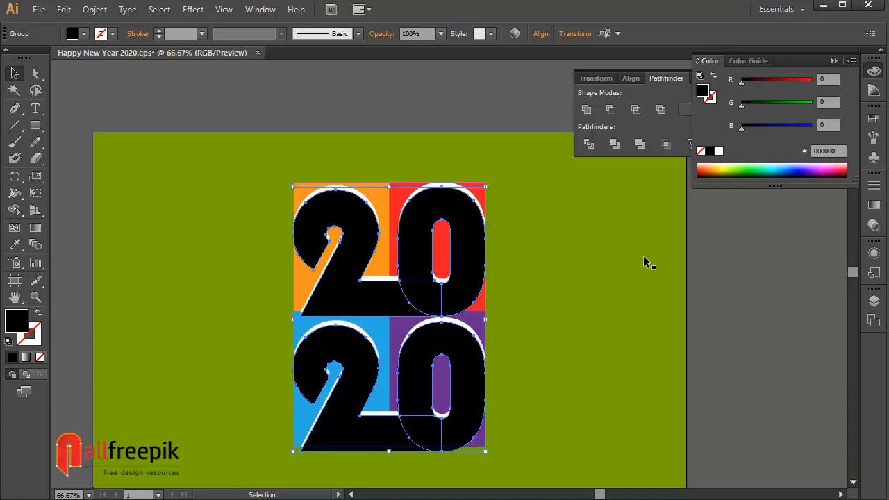
{"action": "key", "text": "Up"}
{"action": "key", "text": "Up"}
{"action": "key", "text": "Up"}
{"action": "key", "text": "Left"}
{"action": "key", "text": "Left"}
{"action": "key", "text": "Left"}
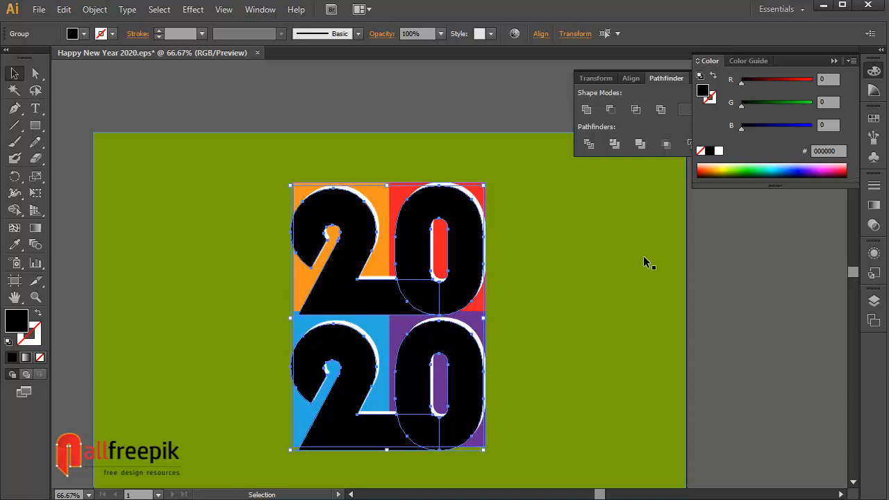
{"action": "key", "text": "Up"}
{"action": "key", "text": "Up"}
{"action": "key", "text": "Up"}
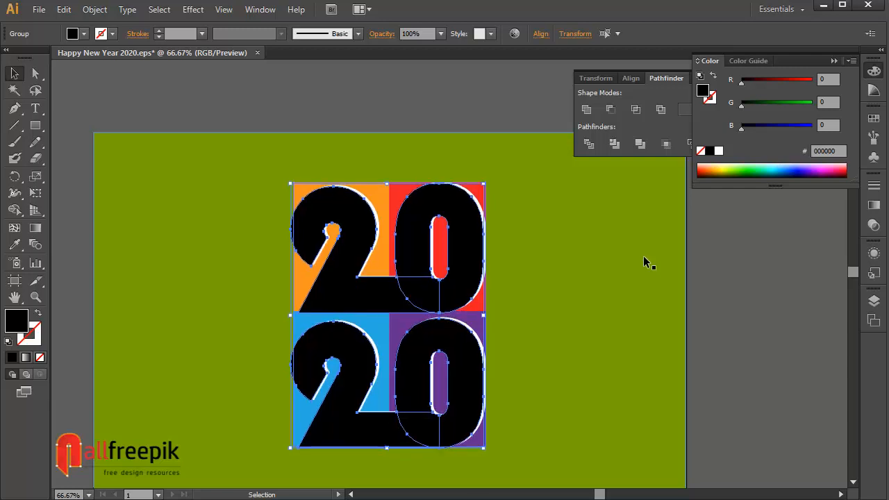
{"action": "key", "text": "Left"}
{"action": "key", "text": "Left"}
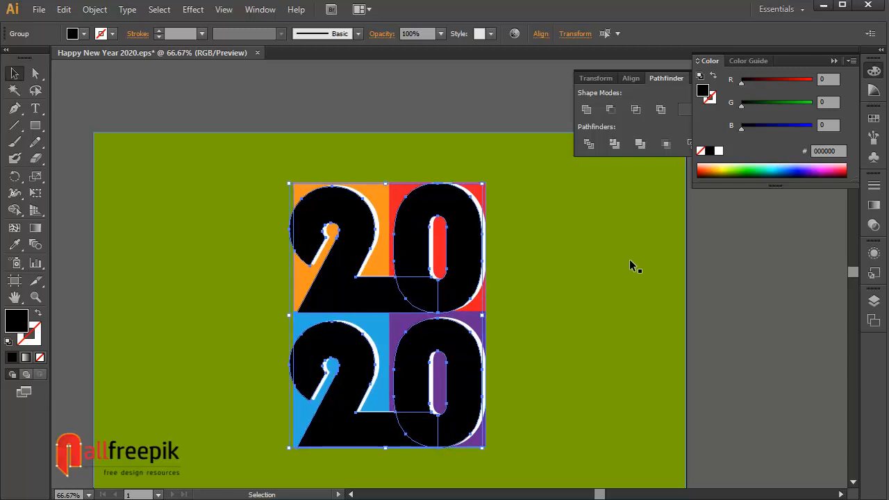
Unite the black digits with the green background frame into one shape.
{"action": "left_click", "coordinate": [602, 267], "text": "shift"}
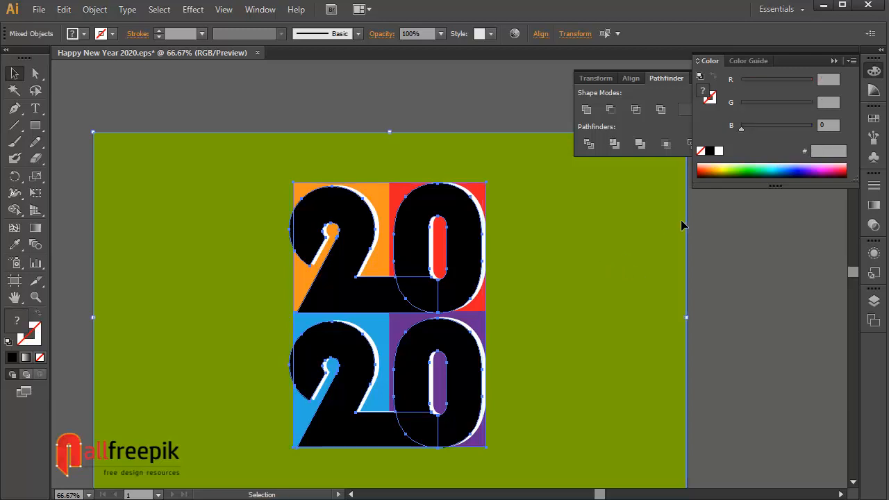
{"action": "left_click", "coordinate": [587, 111]}
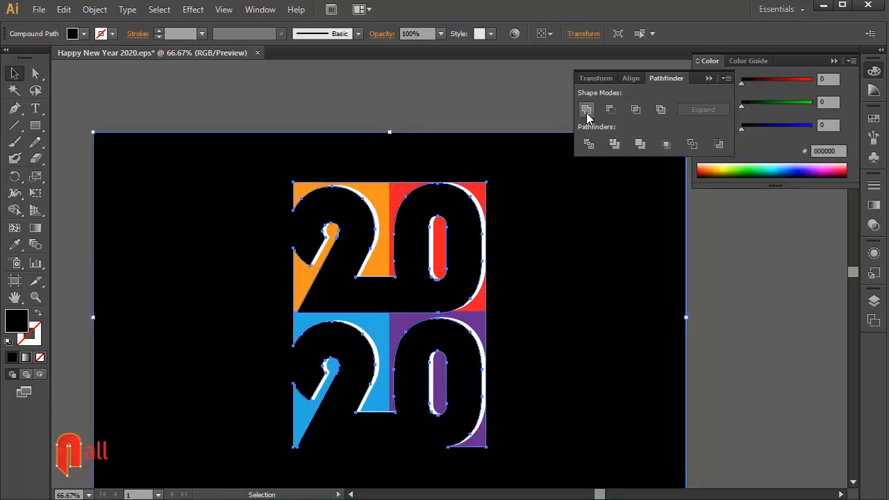
{"action": "left_click", "coordinate": [768, 325]}
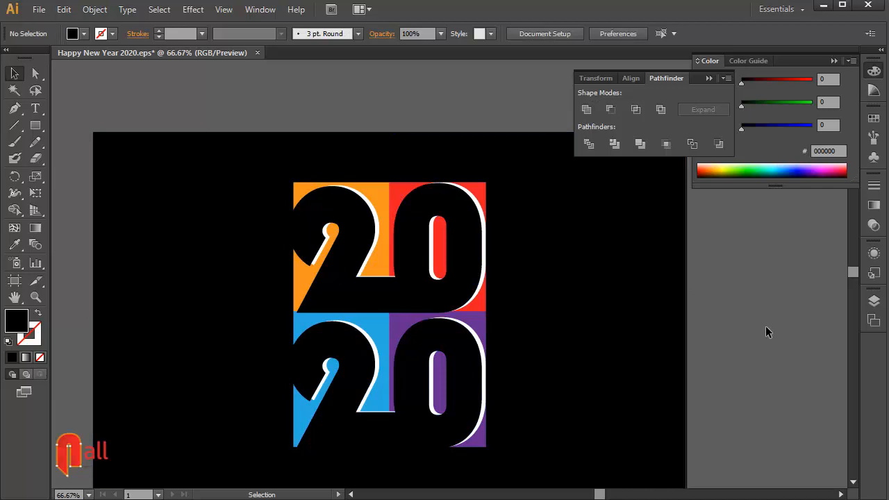
Move the pink-to-purple gradient rectangle from beside the artboard to just above it.
{"action": "left_click", "coordinate": [358, 296]}
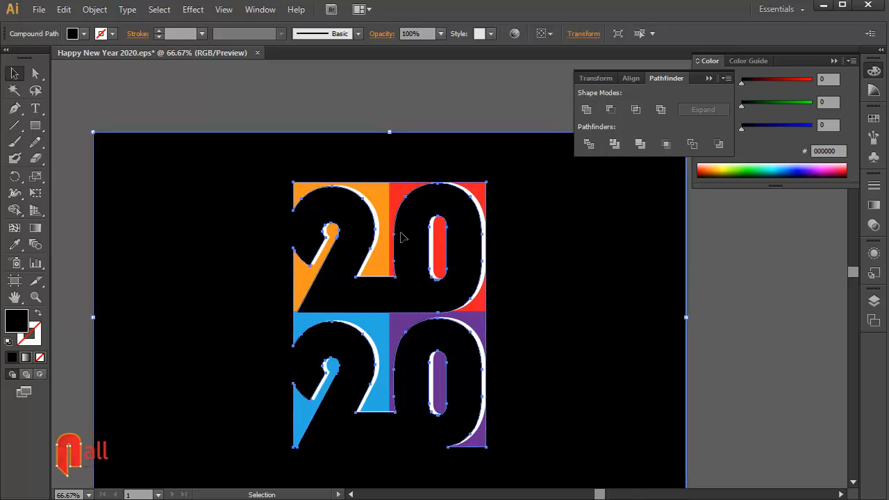
{"action": "left_click_drag", "start_coordinate": [241, 239], "coordinate": [377, 238]}
{"action": "left_click", "coordinate": [178, 272]}
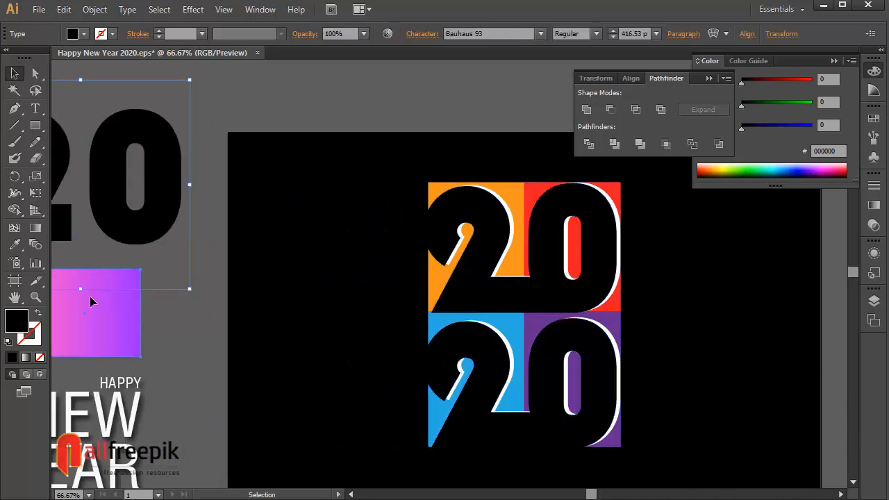
{"action": "left_click", "coordinate": [90, 296]}
{"action": "left_click_drag", "start_coordinate": [307, 315], "coordinate": [269, 420]}
{"action": "left_click_drag", "start_coordinate": [66, 406], "coordinate": [380, 138]}
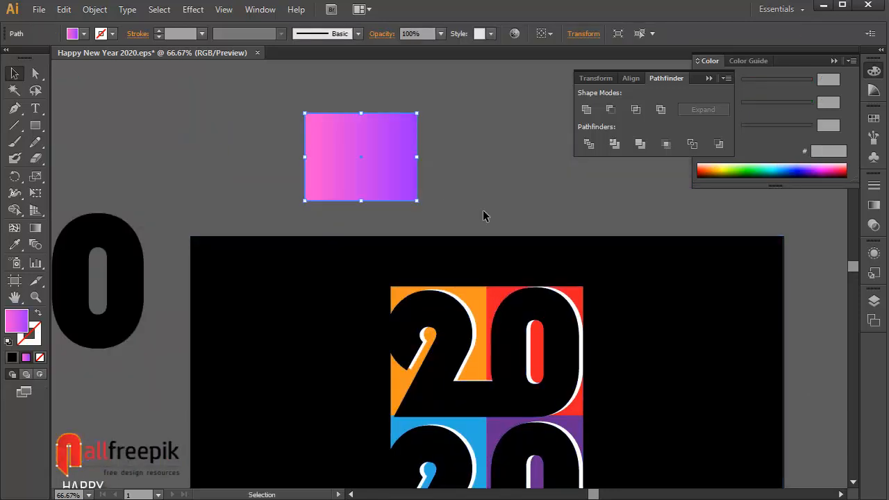
Fill the united background-and-digits shape with the pink-to-purple gradient sampled from the rectangle above the artboard.
{"action": "left_click_drag", "start_coordinate": [480, 248], "coordinate": [453, 241]}
{"action": "left_click", "coordinate": [457, 241]}
{"action": "left_click", "coordinate": [15, 243]}
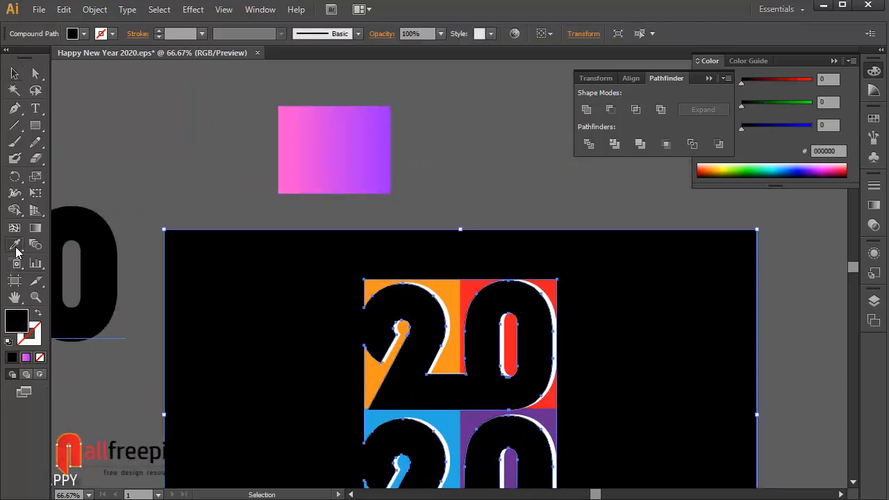
{"action": "left_click", "coordinate": [350, 154]}
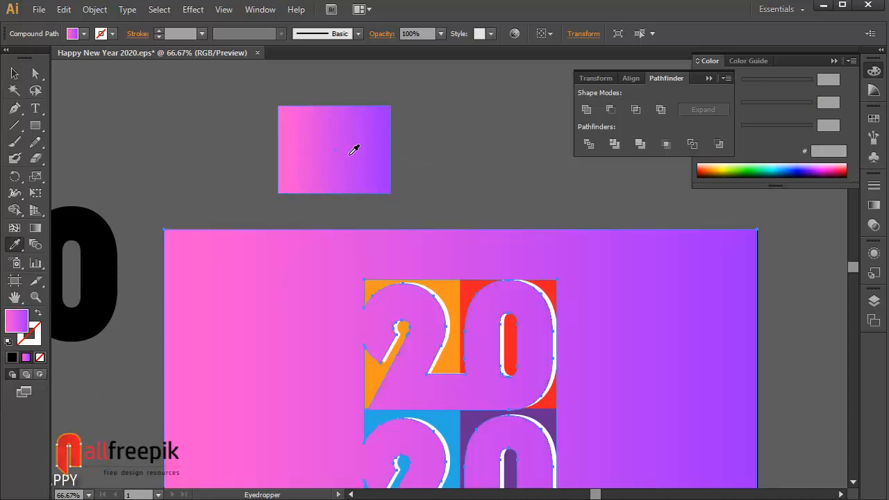
Examine the RGB colour values of the background gradient's start and end stops.
{"action": "left_click", "coordinate": [35, 73]}
{"action": "left_click", "coordinate": [100, 107]}
{"action": "left_click", "coordinate": [379, 255]}
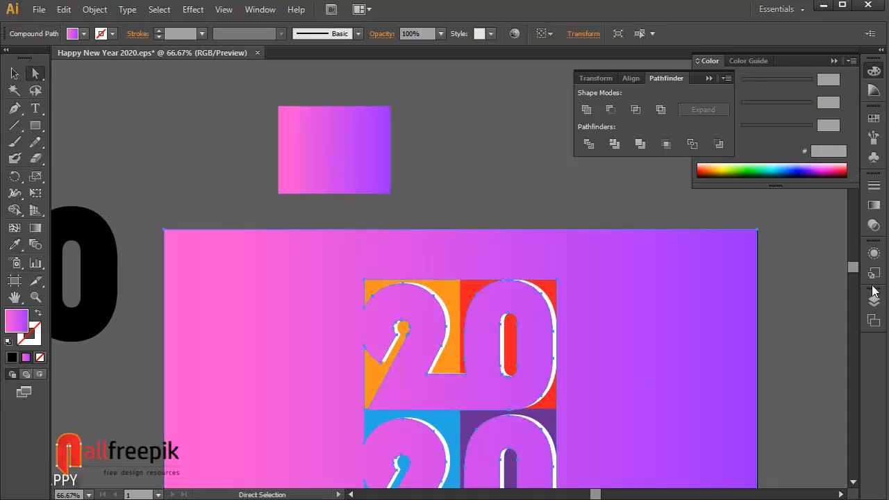
{"action": "left_click", "coordinate": [875, 205]}
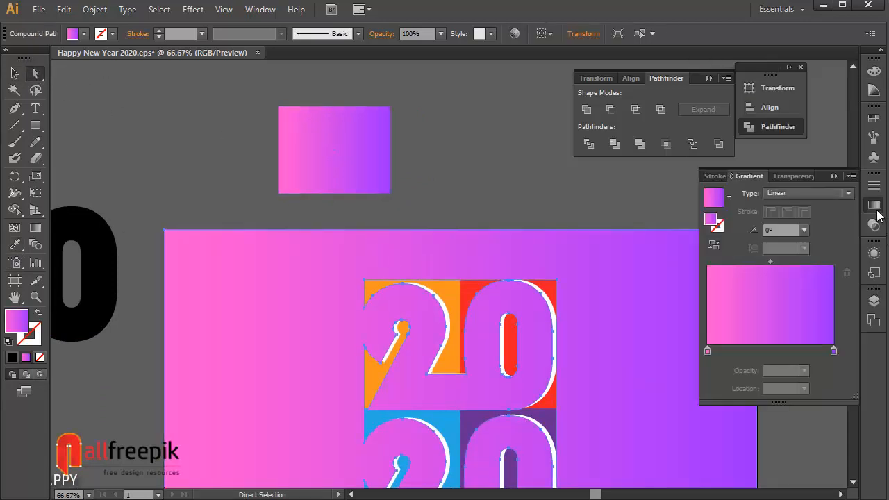
{"action": "double_click", "coordinate": [708, 351]}
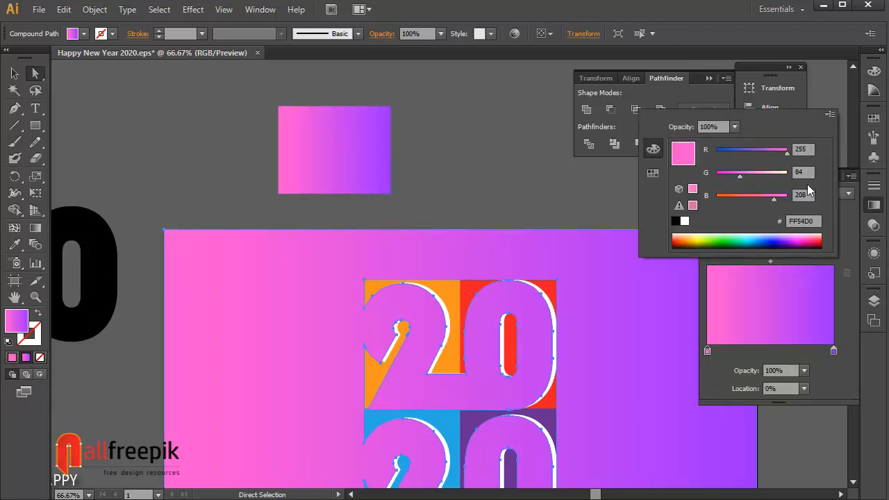
{"action": "left_click", "coordinate": [846, 341]}
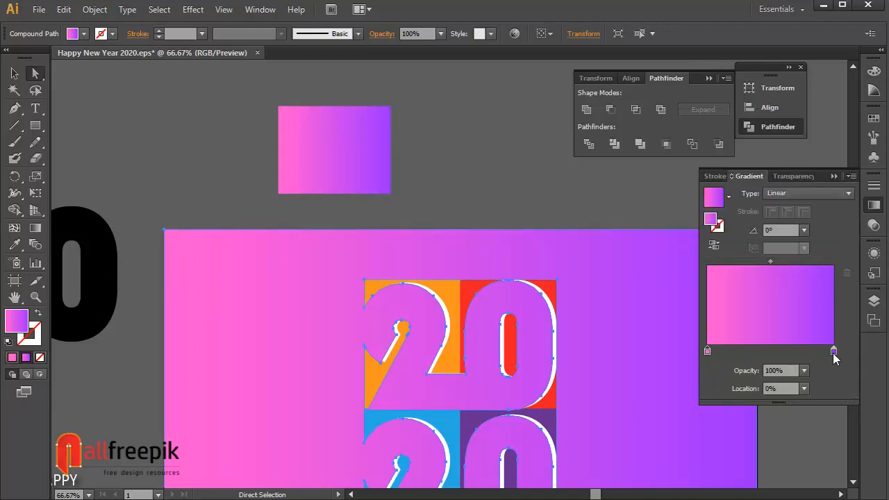
{"action": "left_click", "coordinate": [834, 351]}
{"action": "double_click", "coordinate": [834, 351]}
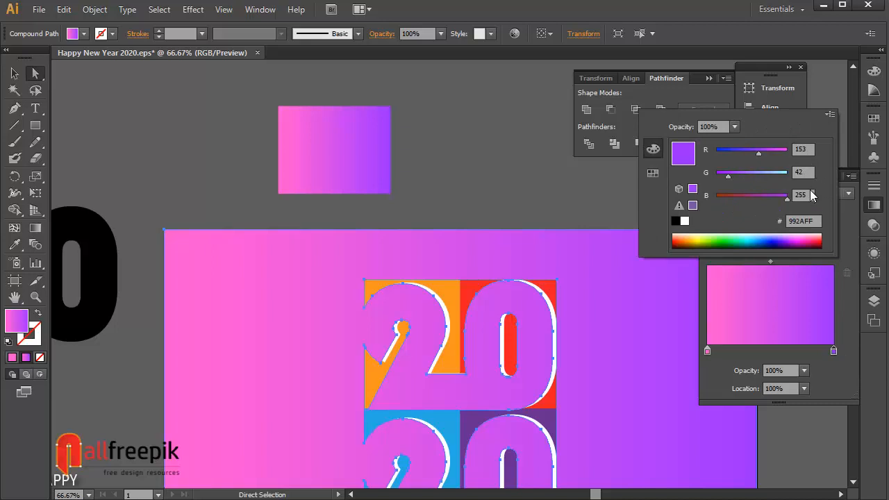
Start a Drop Shadow effect on the white digit groups of both stacked "20" rows, with the preview enabled.
{"action": "left_click", "coordinate": [848, 327]}
{"action": "left_click_drag", "start_coordinate": [508, 195], "coordinate": [497, 110]}
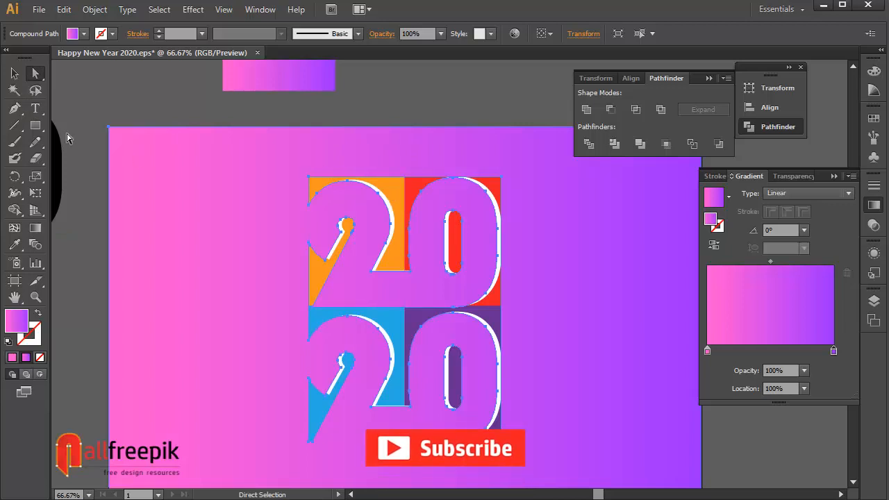
{"action": "left_click", "coordinate": [14, 73]}
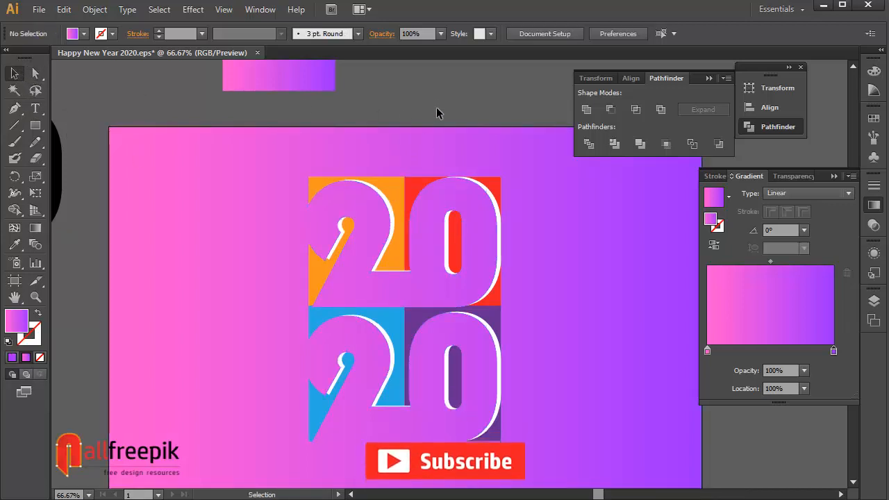
{"action": "left_click", "coordinate": [397, 202]}
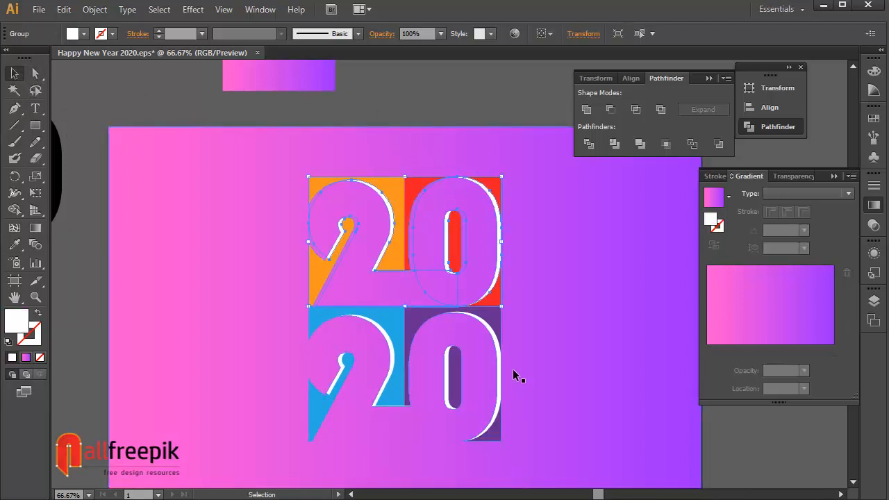
{"action": "left_click", "coordinate": [497, 342], "text": "shift"}
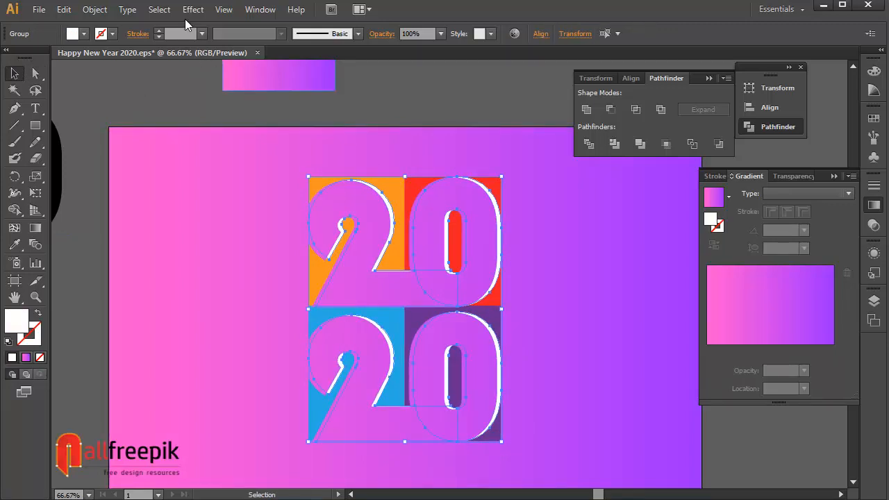
{"action": "left_click", "coordinate": [193, 9]}
{"action": "mouse_move", "coordinate": [240, 177]}
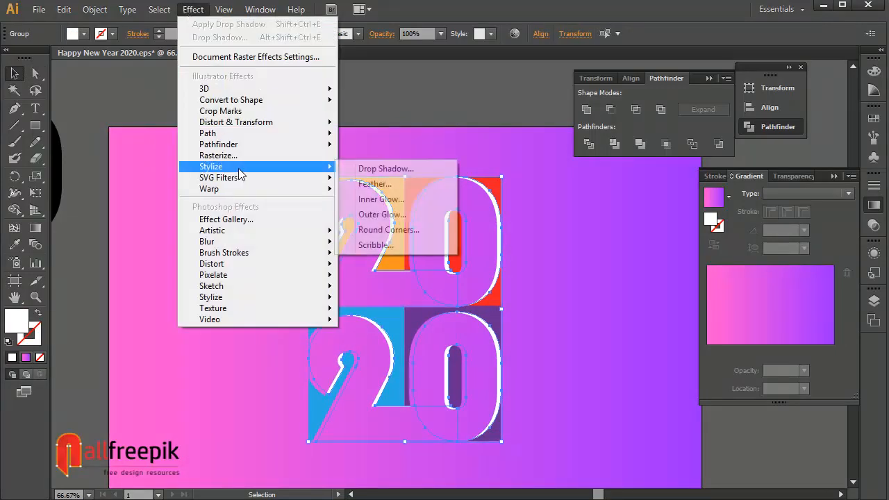
{"action": "left_click", "coordinate": [378, 169]}
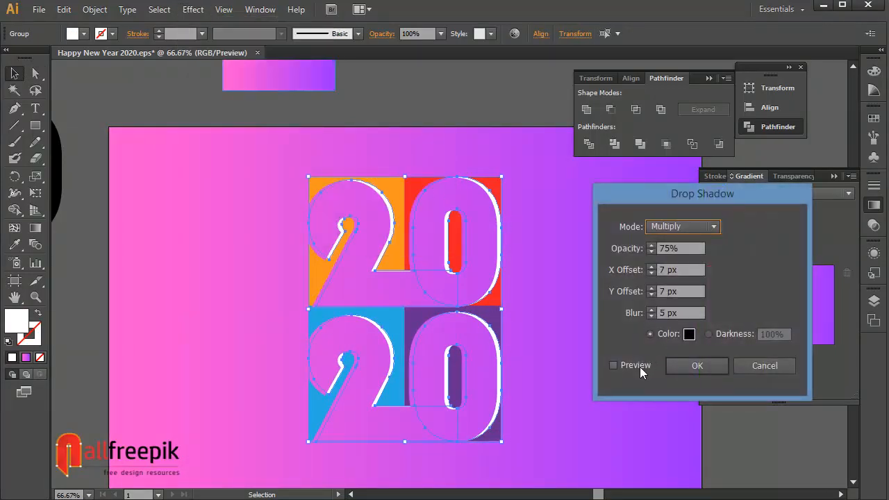
{"action": "left_click", "coordinate": [635, 366]}
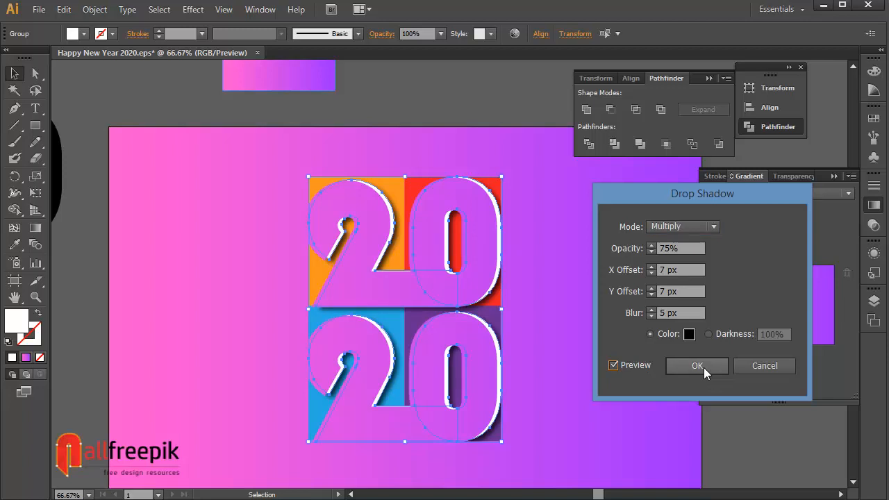
Apply the drop shadow with 50% opacity, 5 px X and Y offsets and a 4 px blur.
{"action": "left_click_drag", "start_coordinate": [687, 249], "coordinate": [649, 253]}
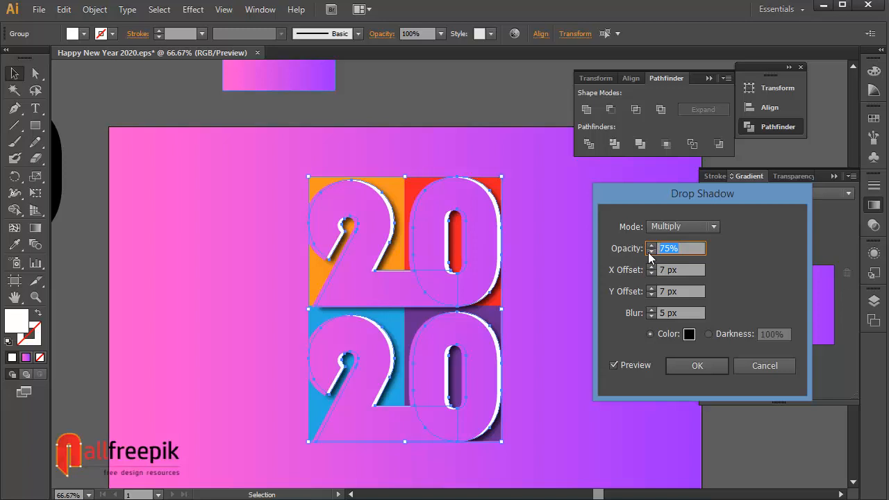
{"action": "type", "text": "50"}
{"action": "key", "text": "Tab"}
{"action": "type", "text": "5"}
{"action": "key", "text": "Tab"}
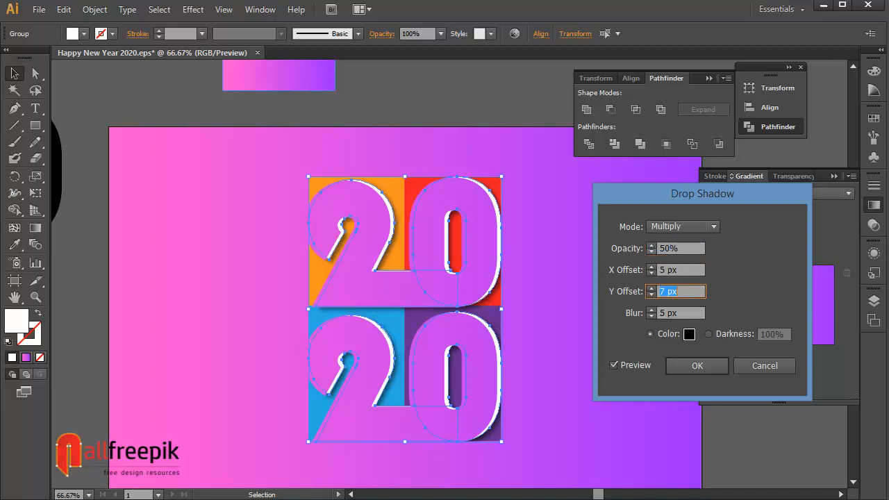
{"action": "type", "text": "5"}
{"action": "key", "text": "Tab"}
{"action": "type", "text": "4"}
{"action": "key", "text": "Tab"}
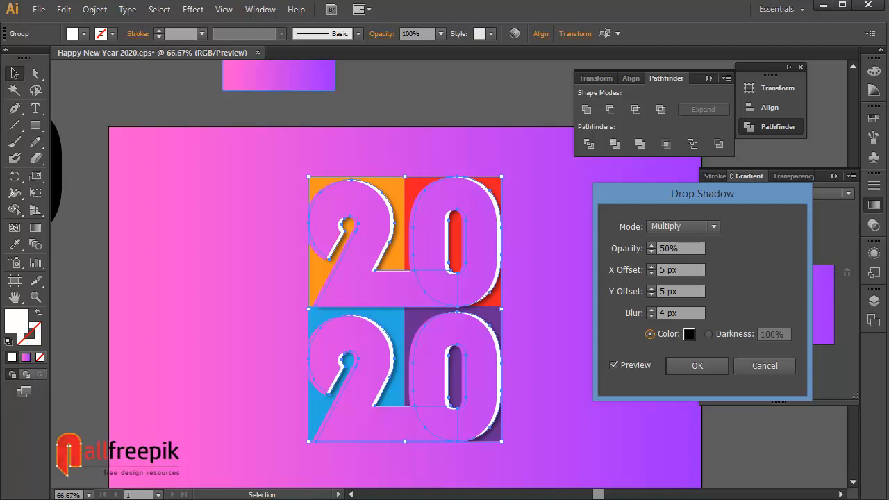
{"action": "left_click", "coordinate": [711, 368]}
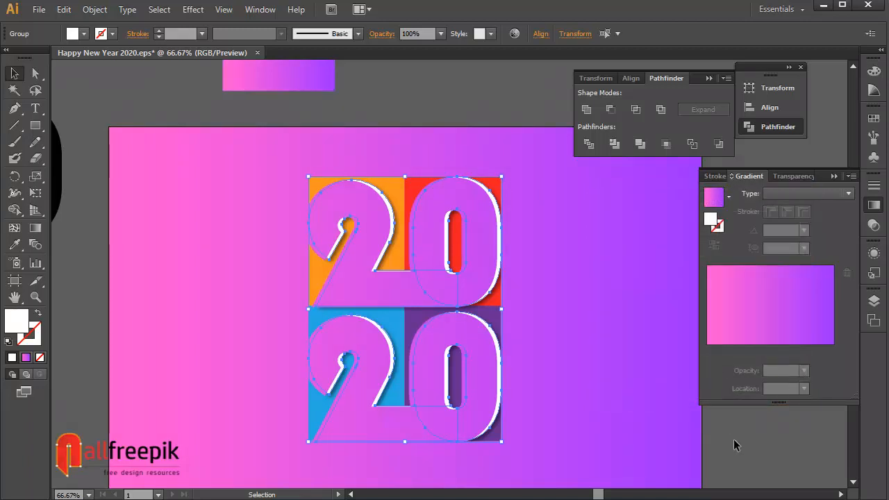
{"action": "left_click", "coordinate": [759, 453]}
{"action": "left_click_drag", "start_coordinate": [762, 453], "coordinate": [758, 452]}
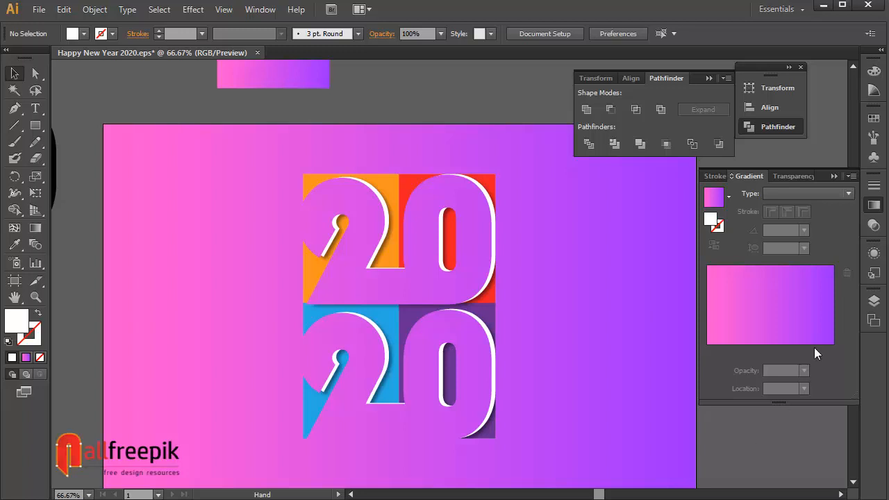
Draw a rectangle as tall as the digit block against its right edge and fill it with the background's pink-to-purple gradient.
{"action": "left_click", "coordinate": [832, 180]}
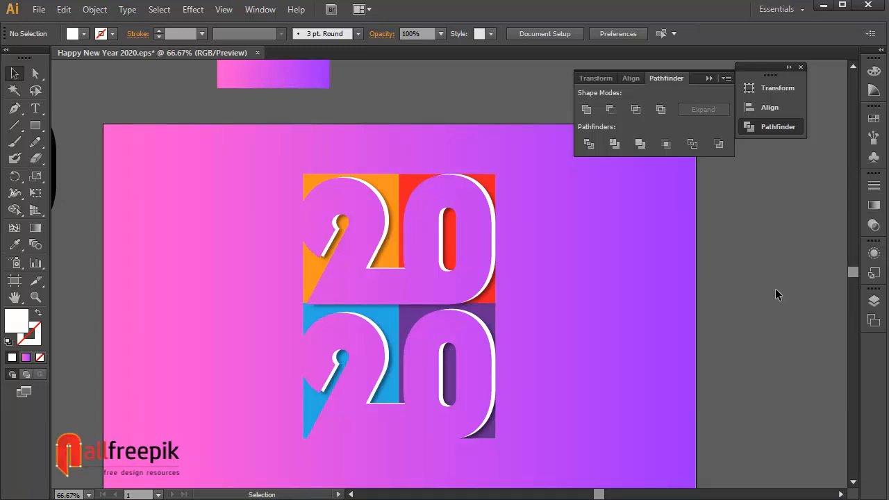
{"action": "key", "text": "ctrl+0"}
{"action": "left_click", "coordinate": [35, 125]}
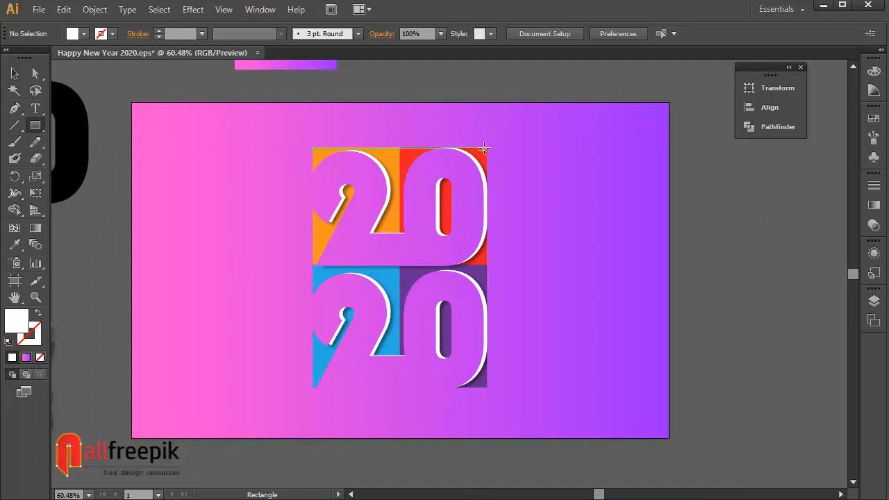
{"action": "left_click_drag", "start_coordinate": [487, 147], "coordinate": [606, 391]}
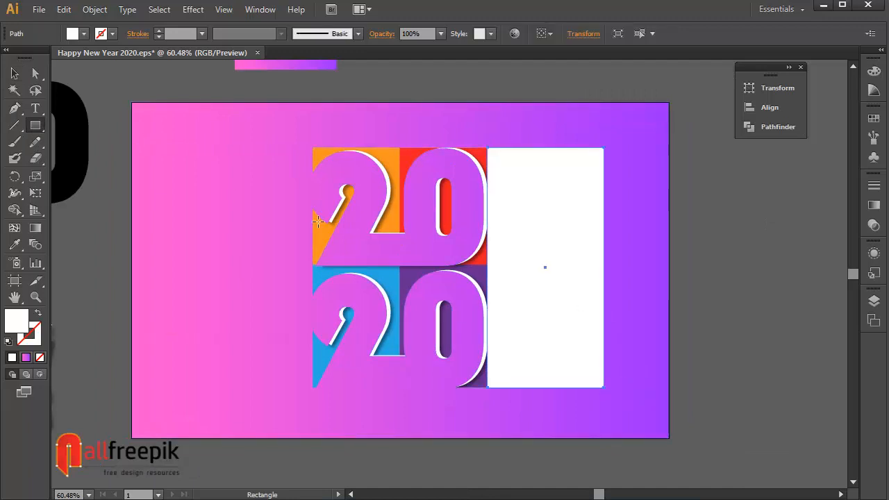
{"action": "key", "text": "i"}
{"action": "left_click", "coordinate": [187, 205]}
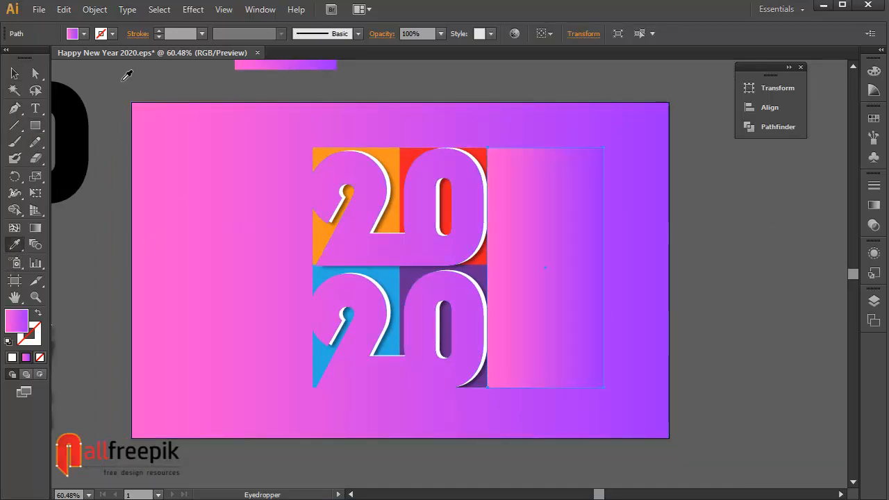
Reshape the new rectangle into a long slanted shadow by moving its two outer corners to the artboard's lower-right corner.
{"action": "left_click", "coordinate": [36, 73]}
{"action": "left_click", "coordinate": [675, 230]}
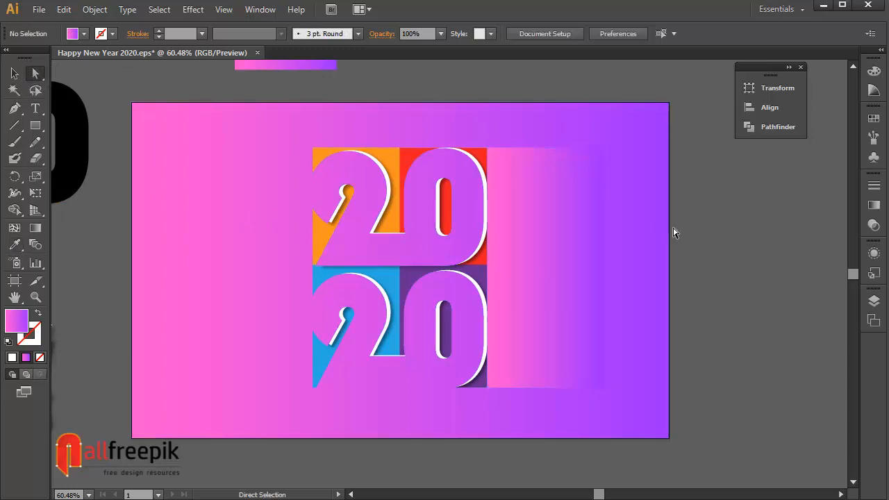
{"action": "left_click_drag", "start_coordinate": [605, 149], "coordinate": [709, 323]}
{"action": "left_click_drag", "start_coordinate": [605, 390], "coordinate": [660, 477]}
{"action": "left_click_drag", "start_coordinate": [709, 311], "coordinate": [677, 415]}
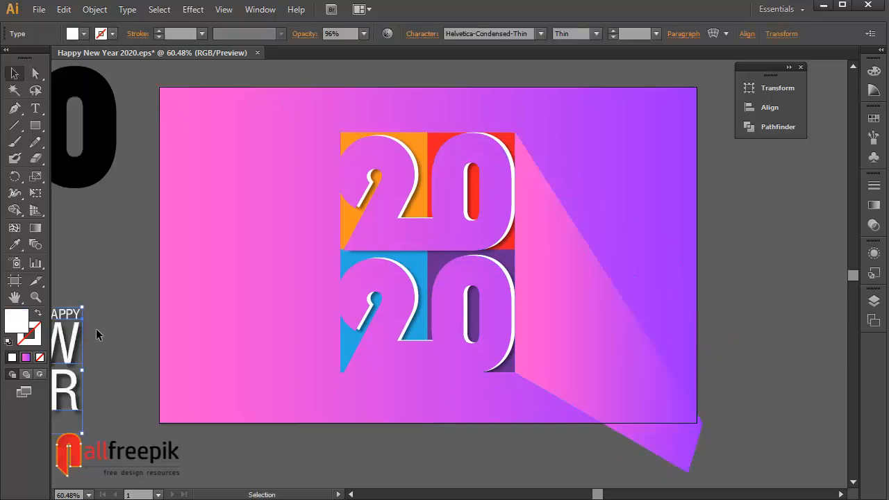
Place the "HAPPY NEW YEAR" text on the artboard just left of the digit block and bring it to the front.
{"action": "left_click_drag", "start_coordinate": [67, 343], "coordinate": [281, 244]}
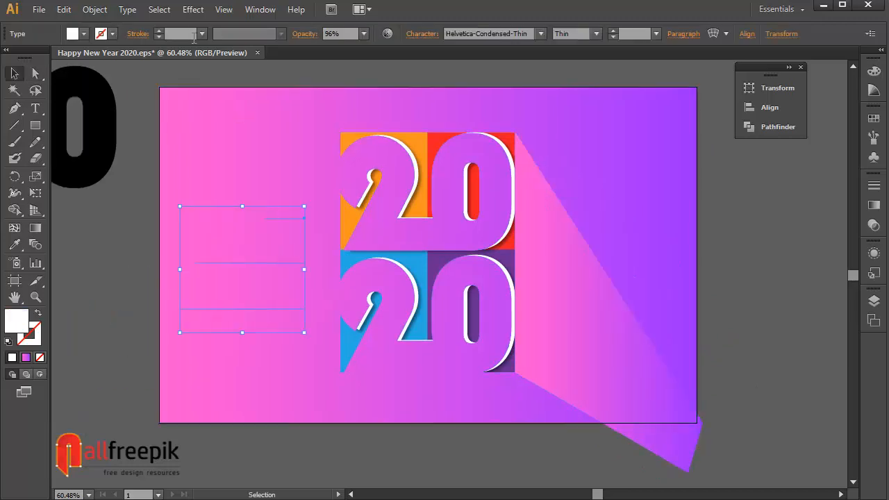
{"action": "left_click", "coordinate": [95, 10]}
{"action": "mouse_move", "coordinate": [118, 41]}
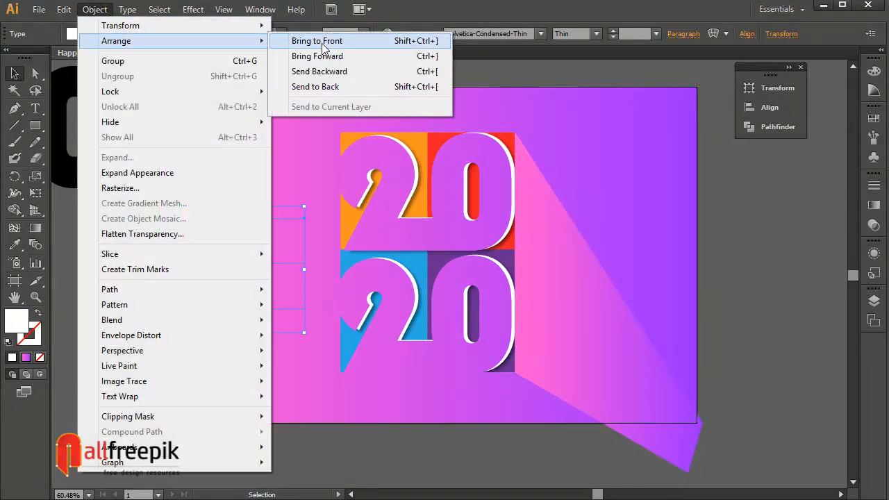
{"action": "left_click", "coordinate": [312, 35]}
{"action": "left_click_drag", "start_coordinate": [271, 254], "coordinate": [281, 254]}
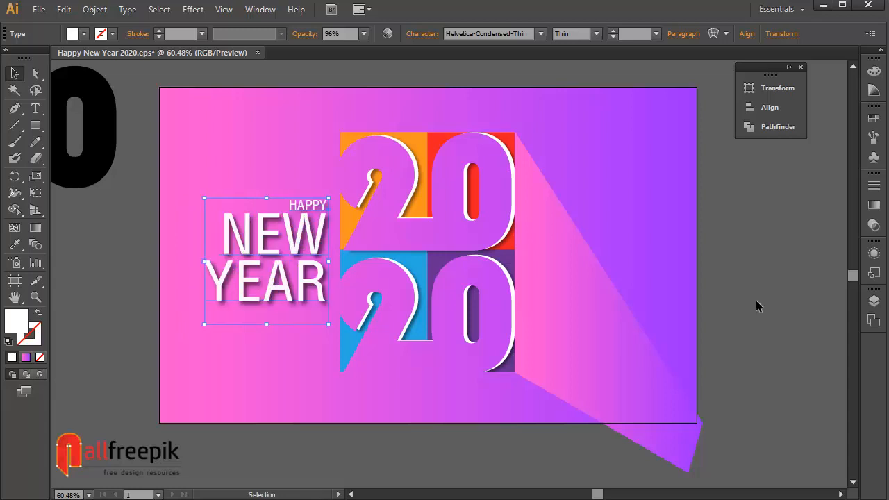
{"action": "left_click", "coordinate": [757, 292]}
Set the blending mode of the slanted gradient shadow shape to Multiply.
{"action": "key", "text": "space"}
{"action": "left_click_drag", "start_coordinate": [757, 302], "coordinate": [764, 303]}
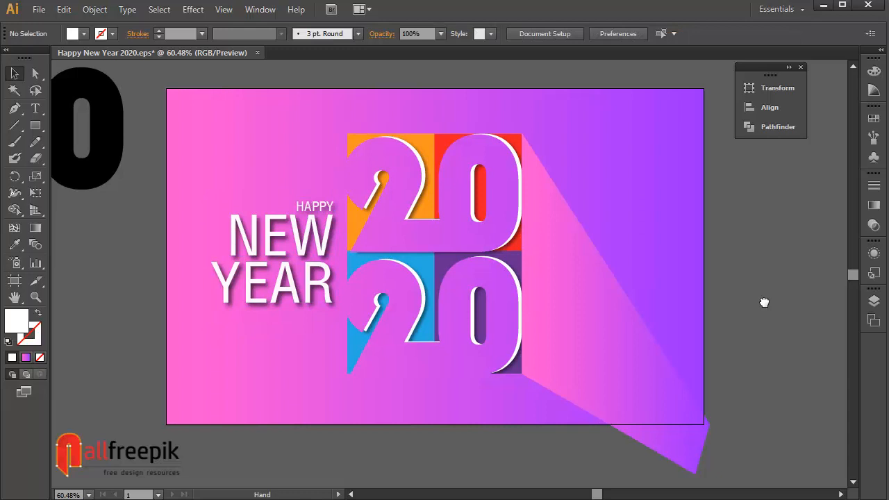
{"action": "left_click", "coordinate": [599, 339]}
{"action": "left_click", "coordinate": [874, 225]}
{"action": "left_click", "coordinate": [744, 193]}
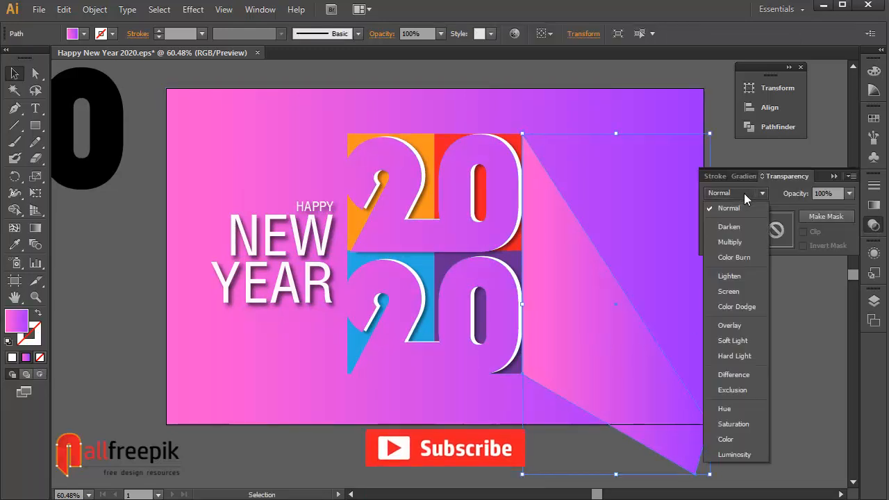
{"action": "left_click", "coordinate": [742, 239]}
{"action": "left_click", "coordinate": [814, 385]}
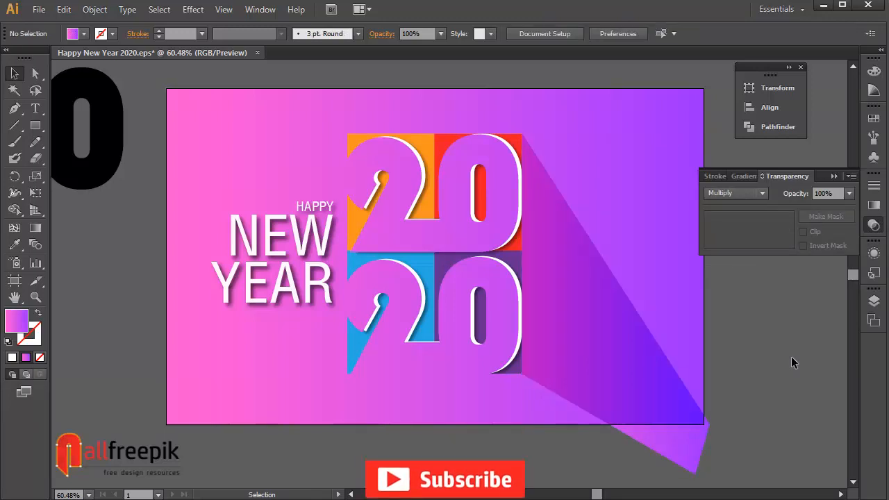